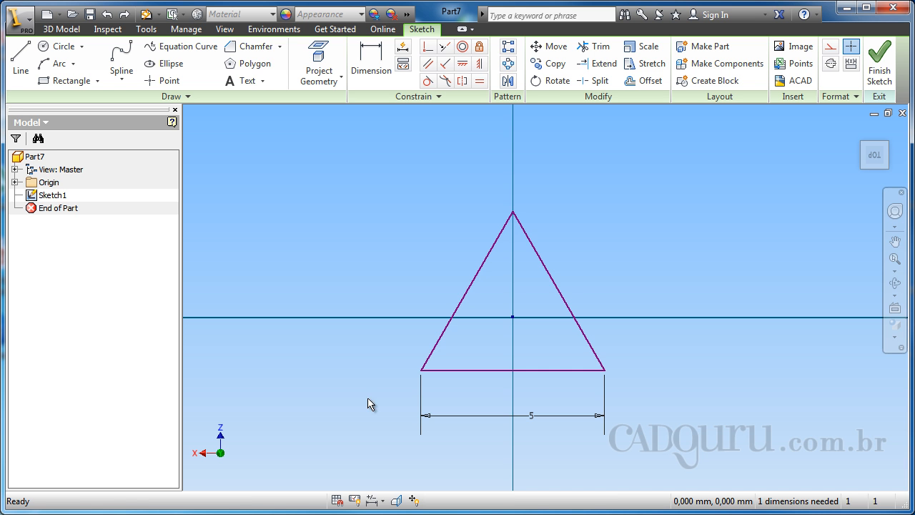
Examine the triangle sketch and its base dimension up close and as a whole
middle_click_drag(429, 355, 440, 312)
scroll(496, 309, "down", 3)
middle_click_drag(670, 440, 654, 398)
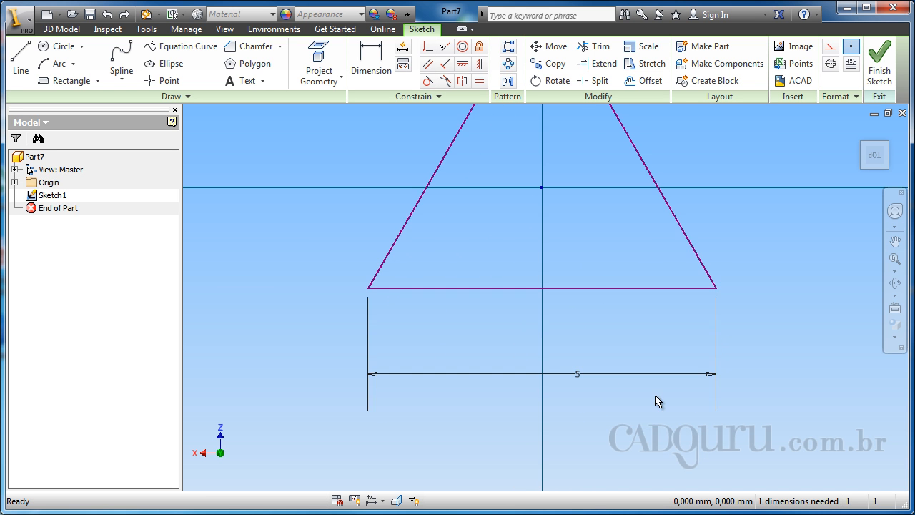
scroll(554, 379, "down", 3)
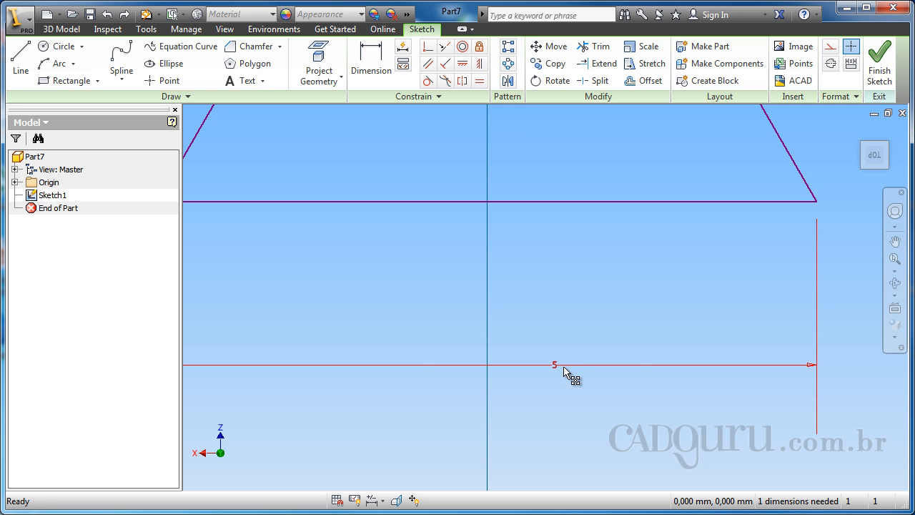
scroll(555, 370, "up", 3)
middle_click_drag(576, 149, 570, 218)
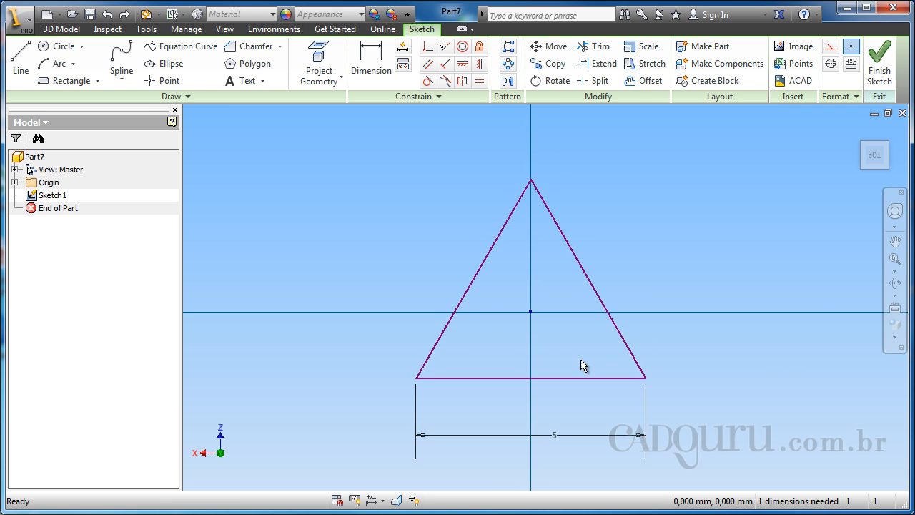
middle_click_drag(606, 330, 594, 287)
scroll(627, 218, "up", 3)
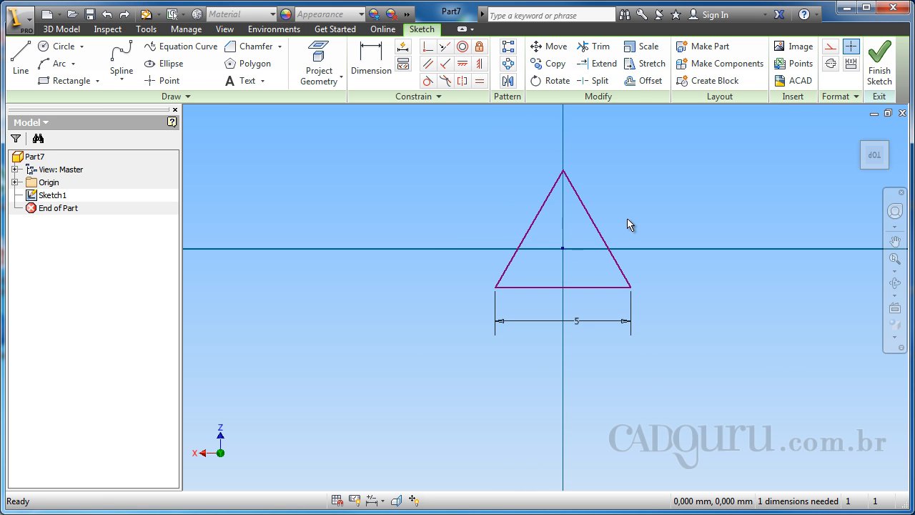
mouse_move(626, 204)
middle_mouse_down()
mouse_move(615, 230)
mouse_move(625, 231)
middle_mouse_up()
scroll(615, 229, "down", 3)
scroll(615, 230, "up", 2)
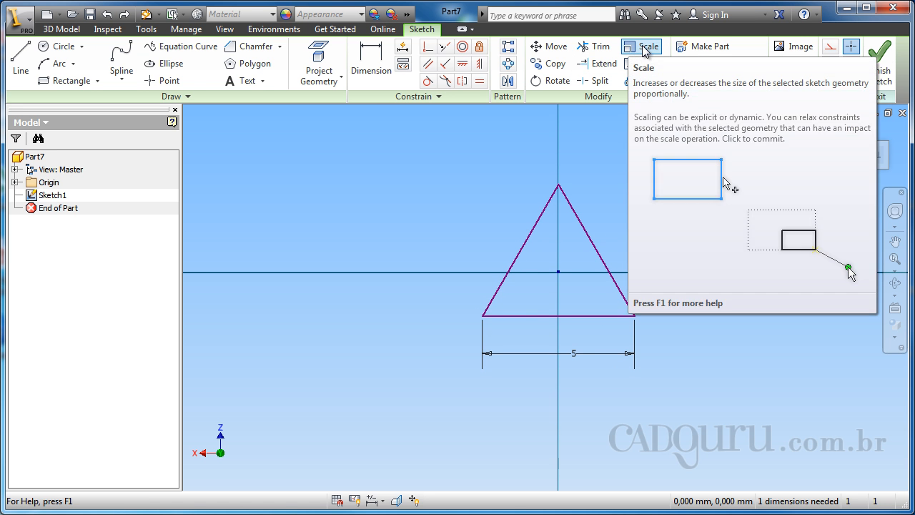
Scale the whole triangle freely about its centre point down to a base about 1.85 mm long, allowing its dimensions to relax
left_click(632, 48)
left_click_drag(308, 116, 325, 143)
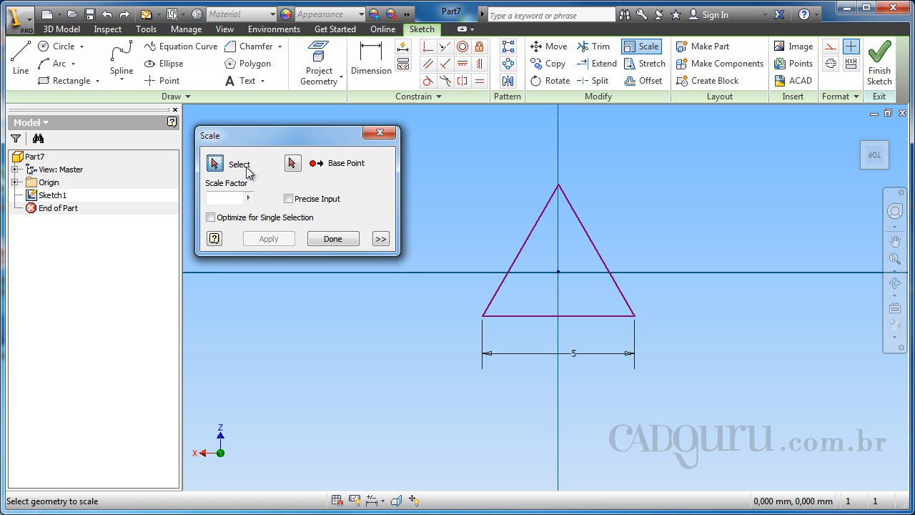
left_click_drag(442, 147, 758, 458)
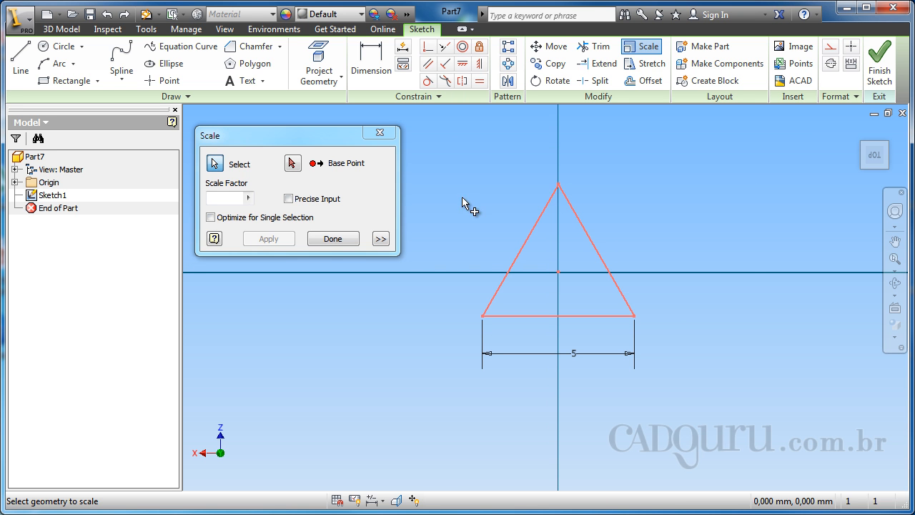
left_click(293, 164)
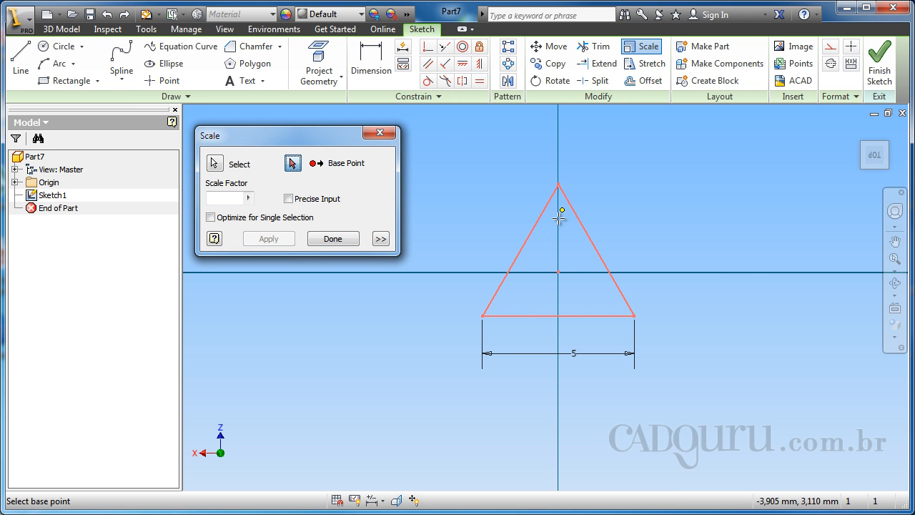
left_click(558, 270)
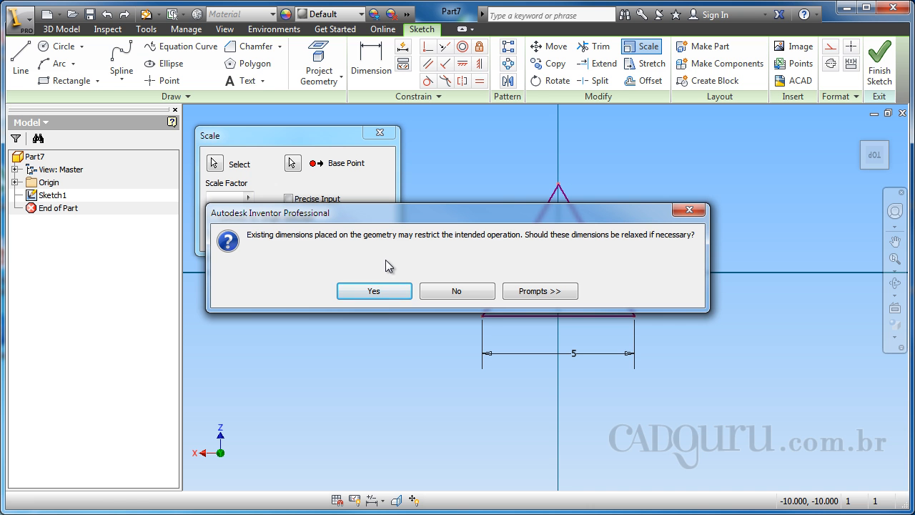
left_click(380, 293)
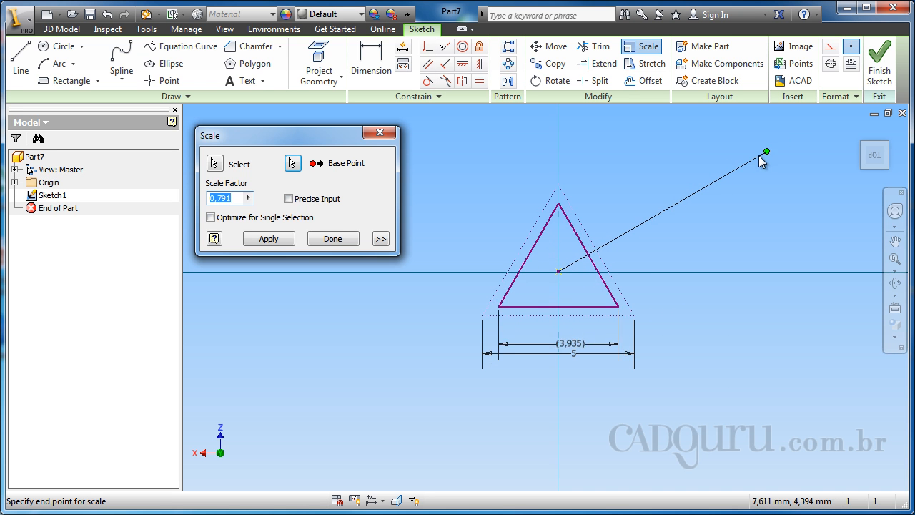
left_click(653, 212)
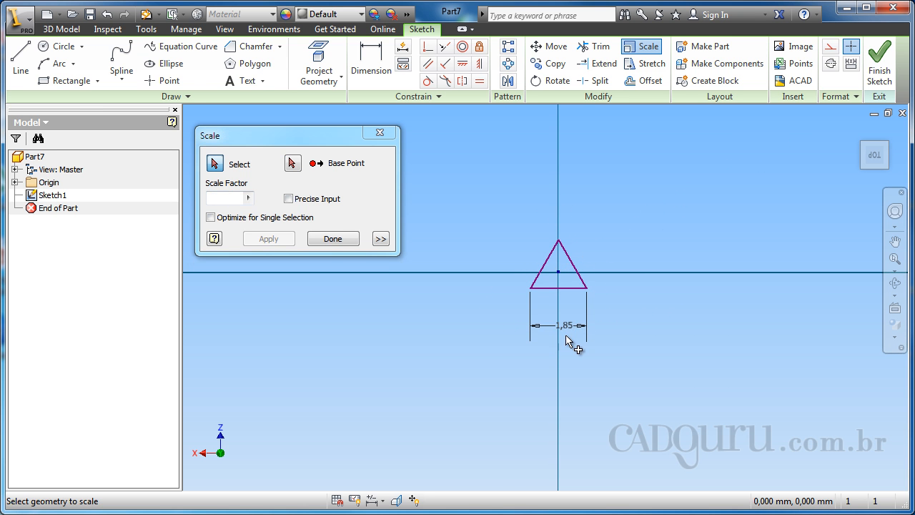
Check the base dimension of the reduced triangle and undo the freehand scaling
scroll(566, 336, "up", 10)
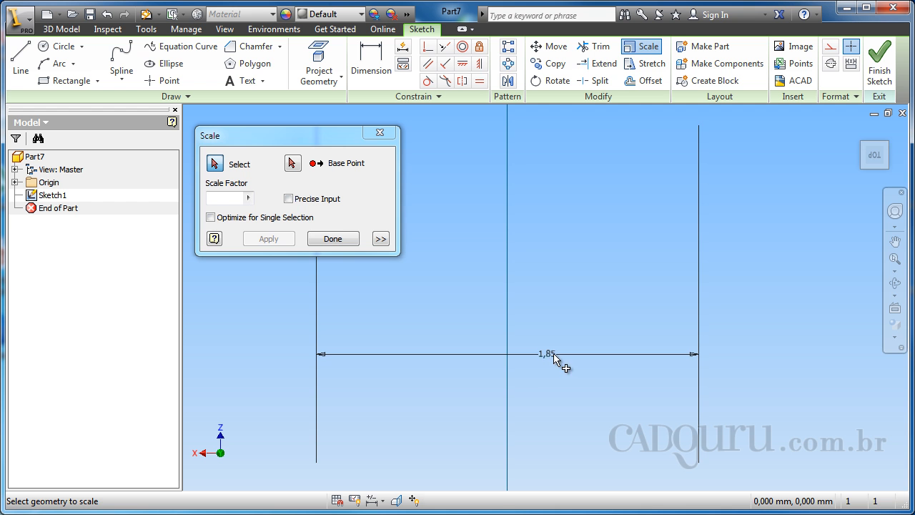
scroll(551, 361, "down", 8)
middle_click_drag(548, 359, 548, 326)
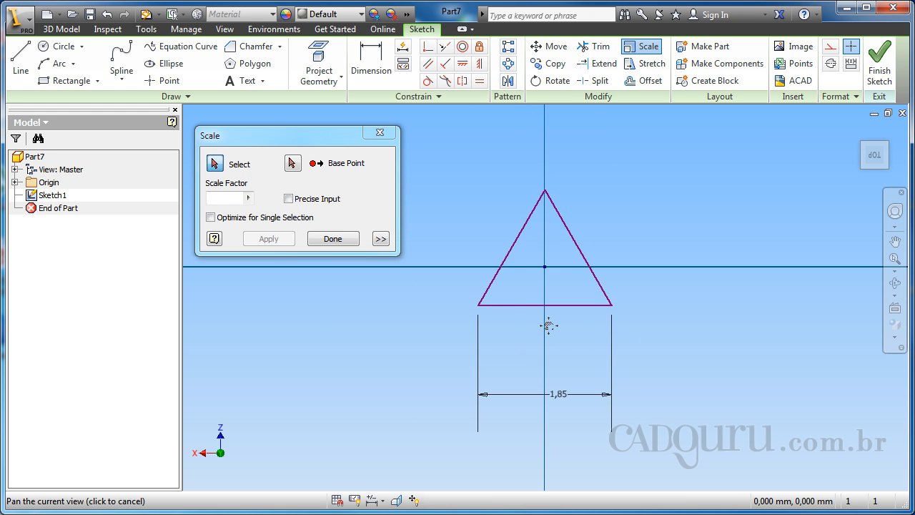
scroll(586, 330, "down", 5)
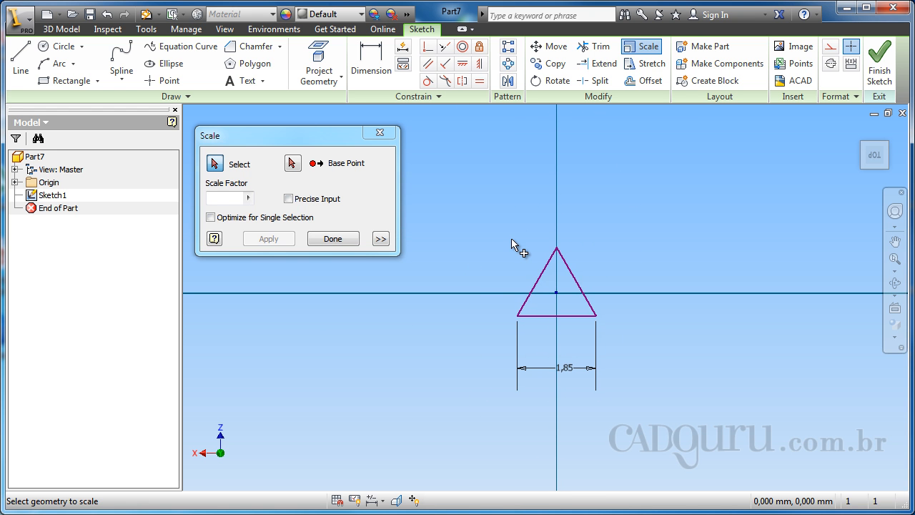
key("ctrl+z")
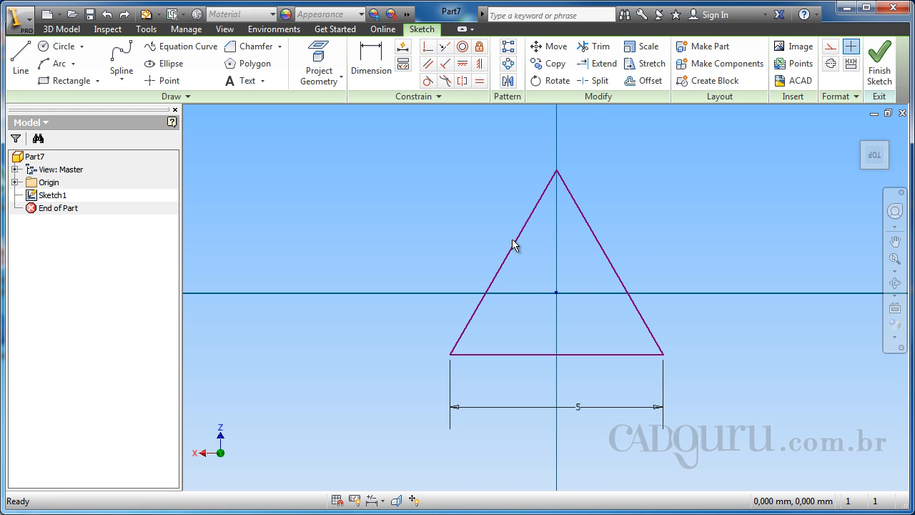
Scale the whole triangle about its centre point by a factor of 5, allowing its dimensions to relax
middle_click_drag(526, 215, 502, 229)
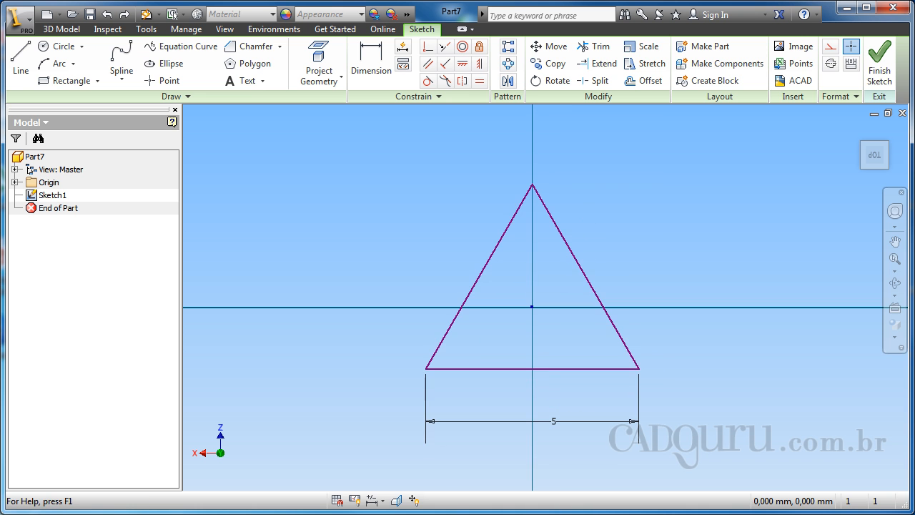
left_click(640, 48)
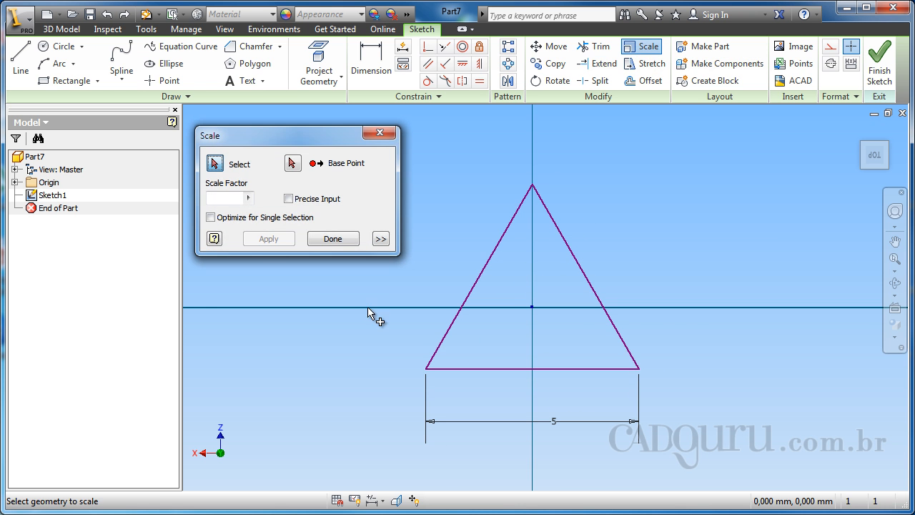
middle_click_drag(325, 359, 399, 349)
left_click_drag(454, 146, 807, 465)
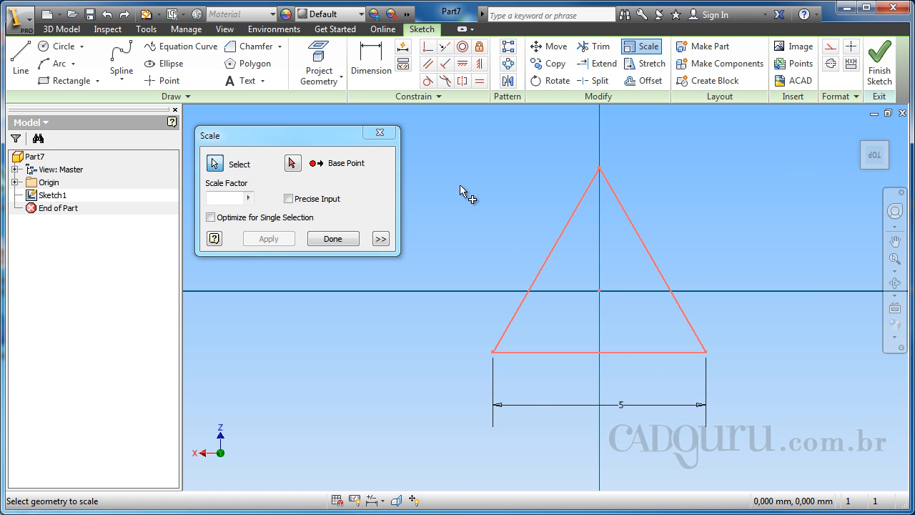
left_click(292, 163)
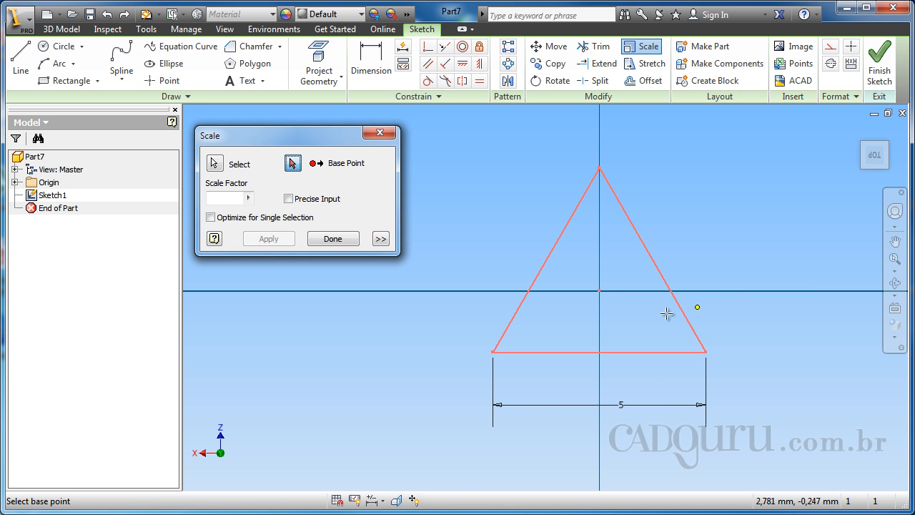
left_click(599, 290)
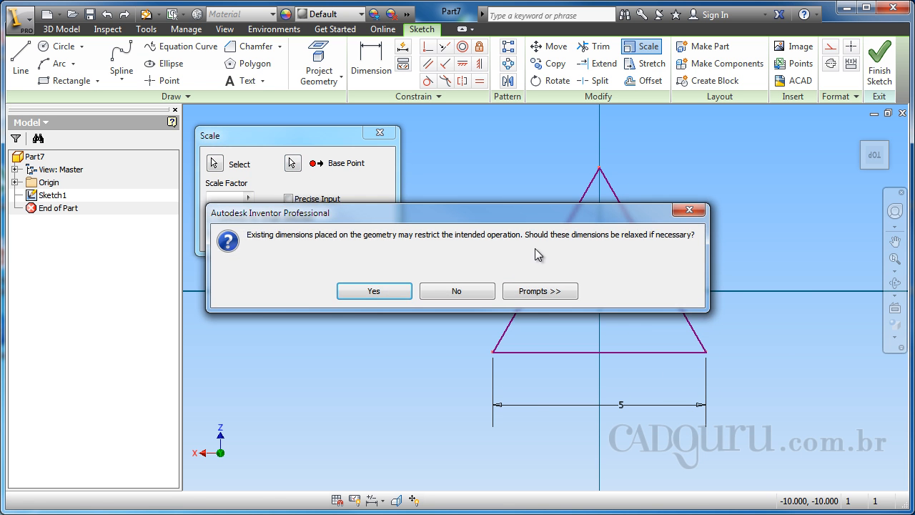
left_click(374, 290)
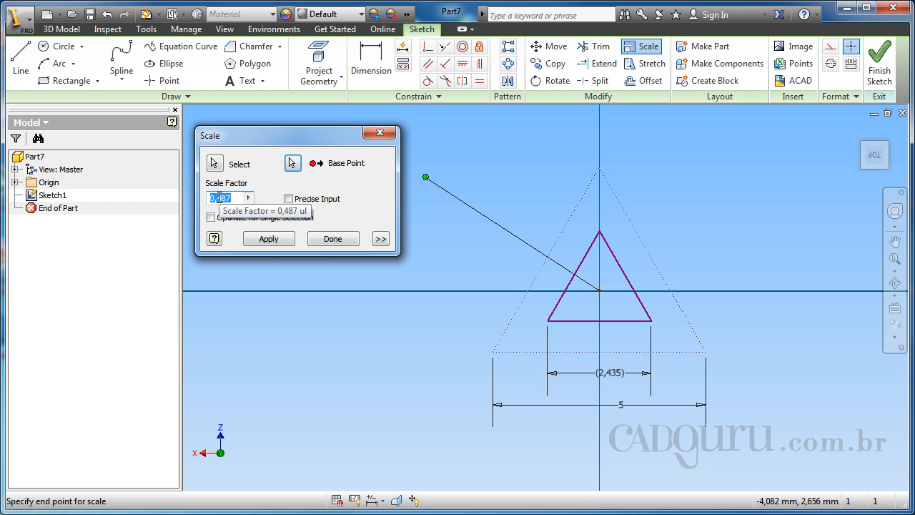
type("5")
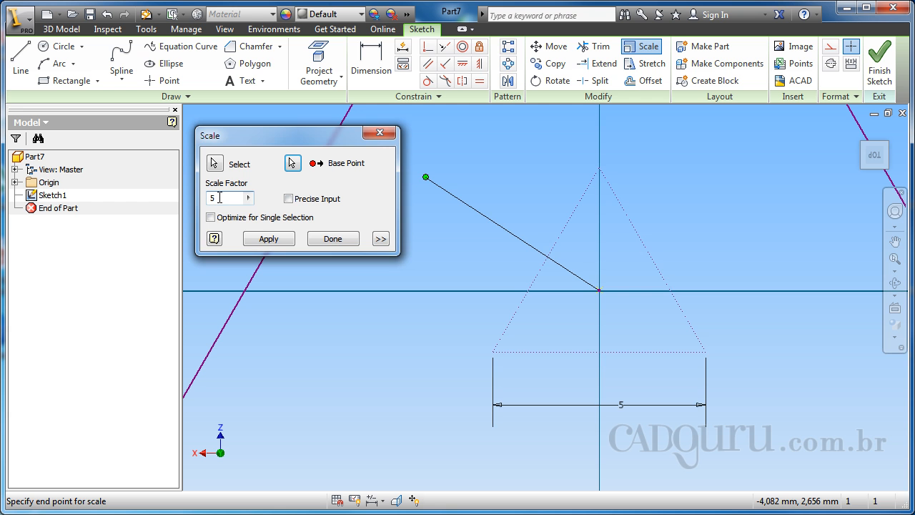
key("Return")
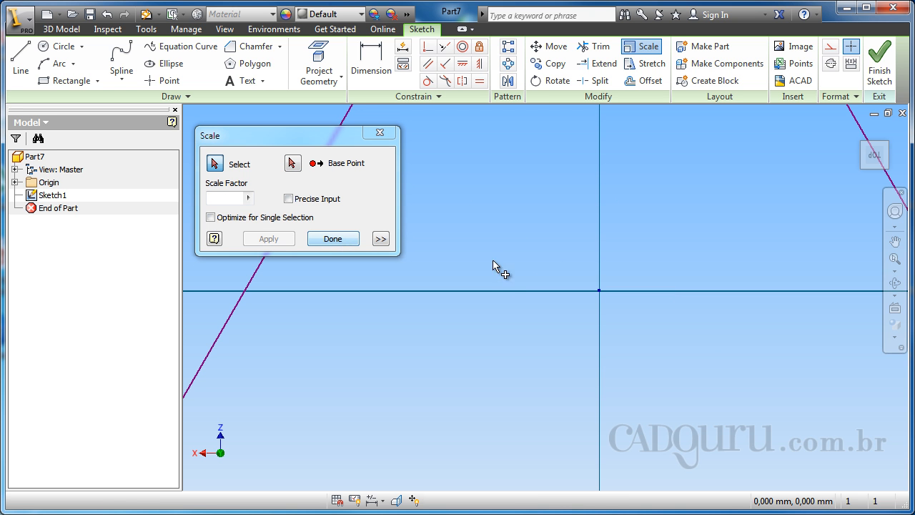
Inspect the enlarged triangle and its base dimension
scroll(502, 284, "down", 5)
middle_click_drag(502, 289, 547, 233)
scroll(550, 230, "up", 3)
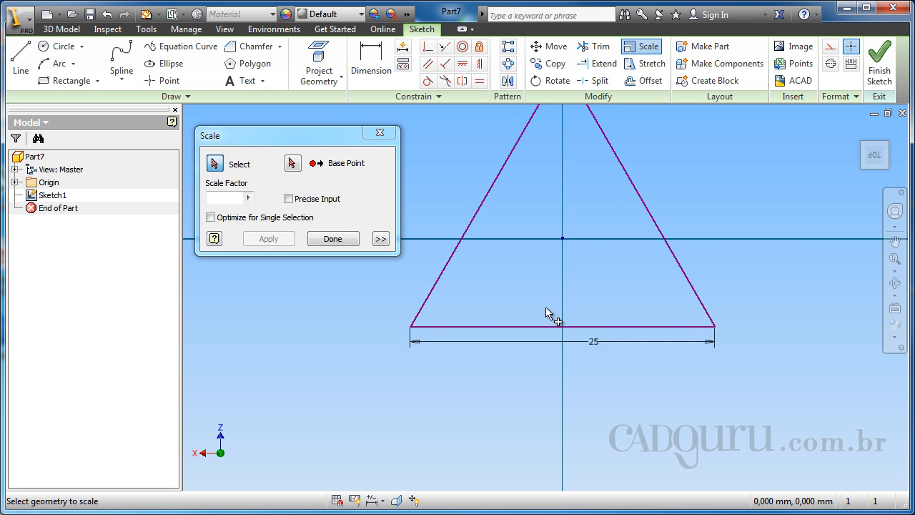
mouse_move(547, 311)
middle_mouse_down()
mouse_move(551, 369)
mouse_move(563, 353)
middle_mouse_up()
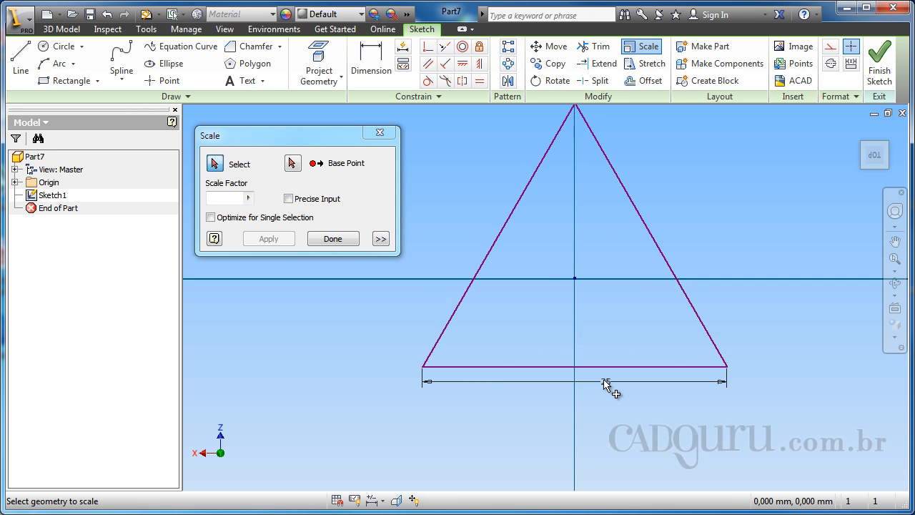
scroll(604, 381, "down", 3)
scroll(605, 381, "up", 6)
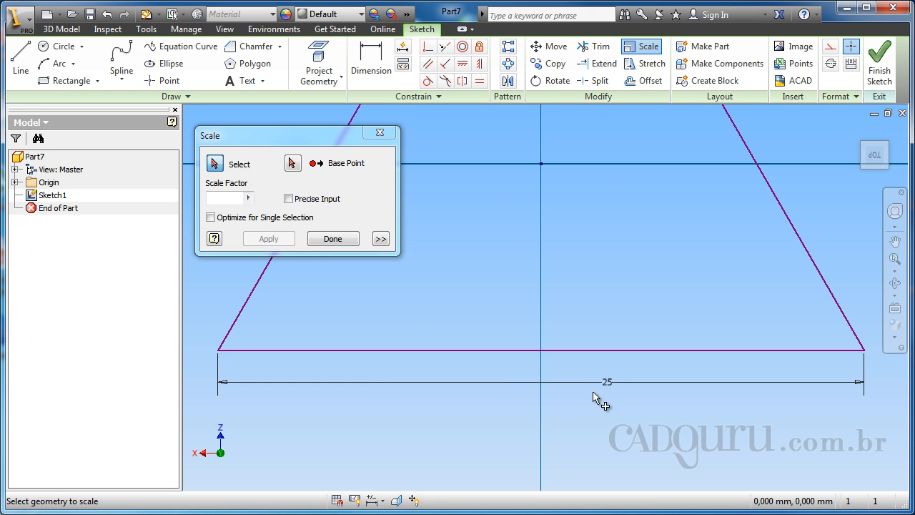
scroll(590, 386, "down", 2)
scroll(586, 390, "down", 2)
middle_click_drag(567, 347, 547, 362)
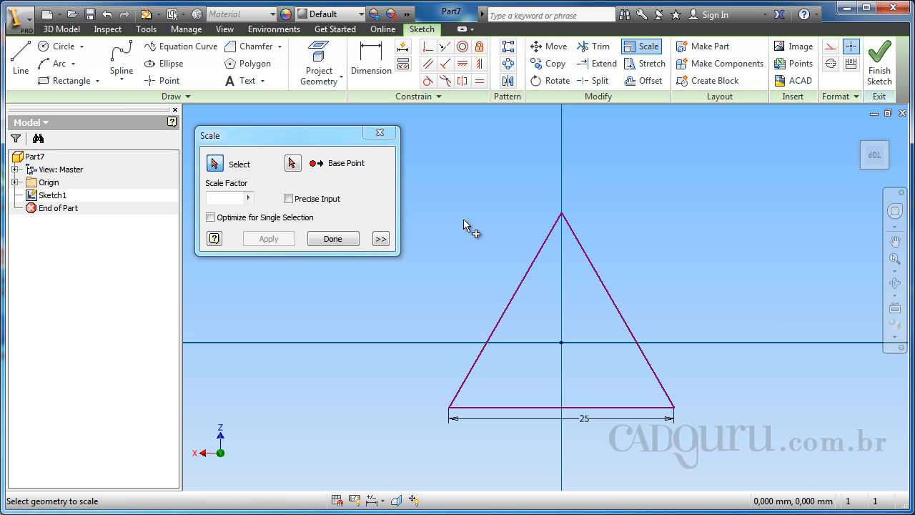
left_click(289, 200)
left_click_drag(627, 74, 641, 86)
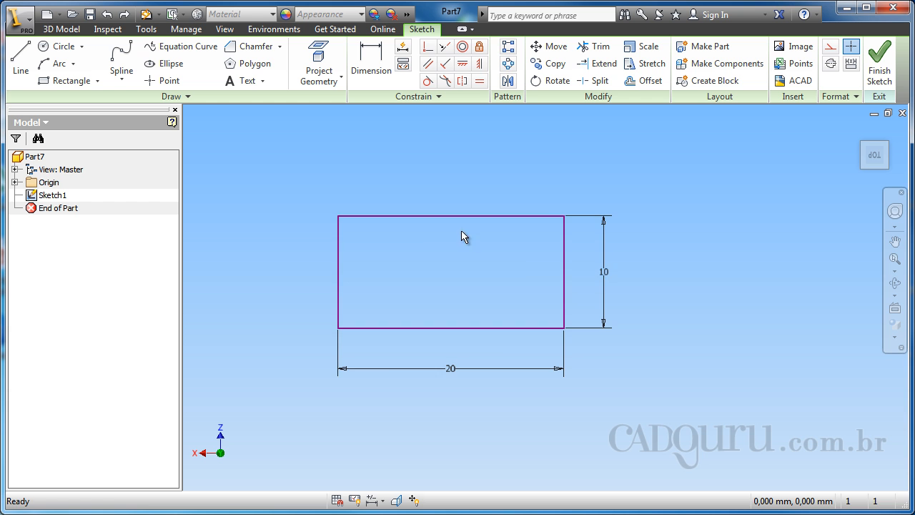
Stretch the rectangle's right side horizontally from its upper-right corner to a width of about 34.44 mm, allowing dimensions to relax
middle_click_drag(465, 236, 398, 239)
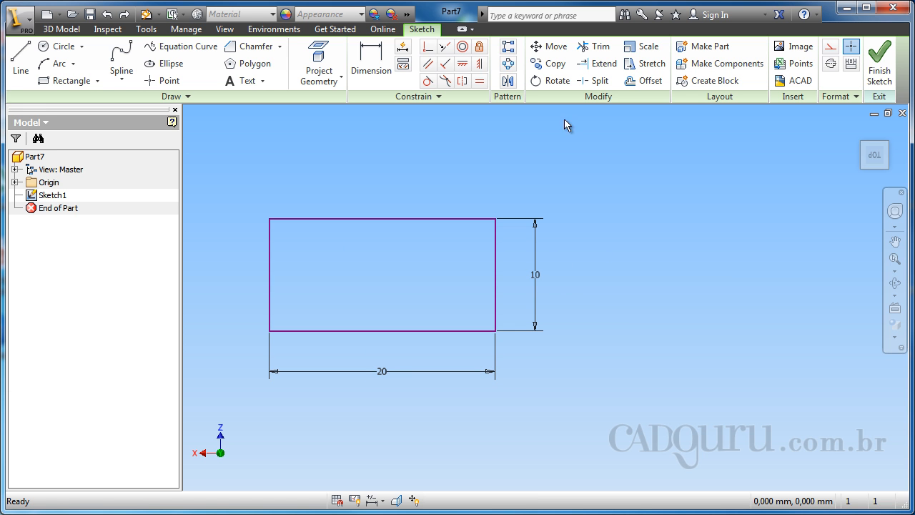
left_click(641, 67)
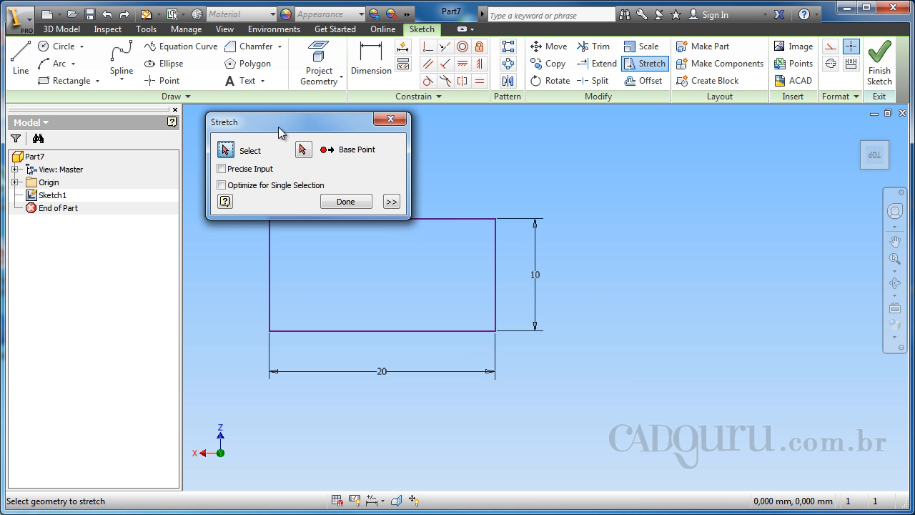
left_click_drag(279, 131, 279, 137)
middle_click_drag(450, 153, 504, 166)
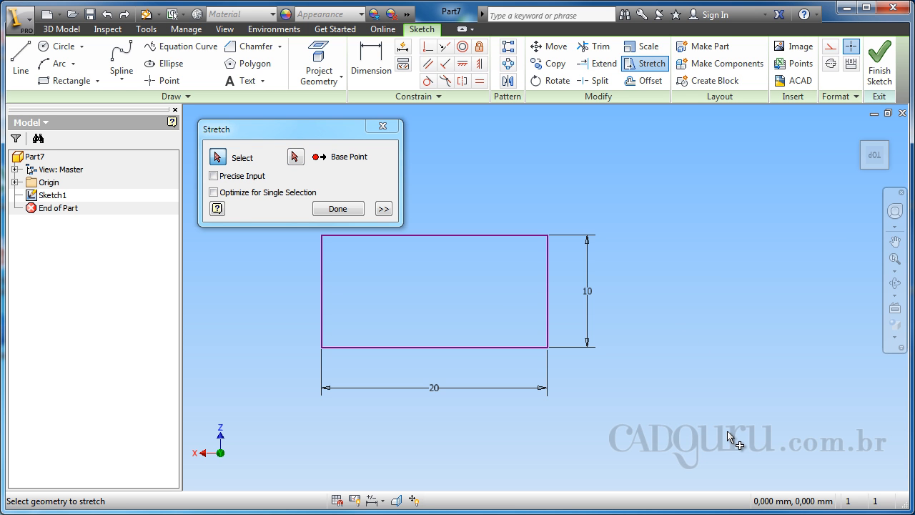
left_click_drag(727, 431, 469, 196)
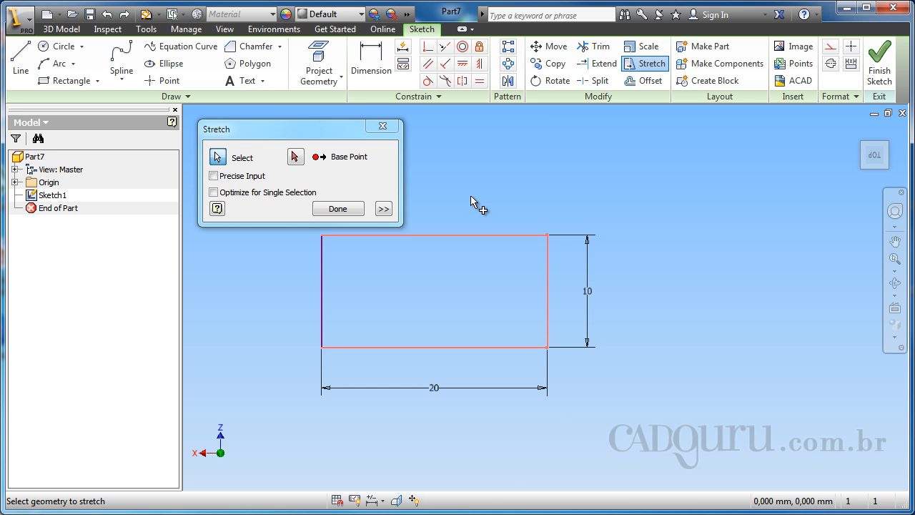
middle_click_drag(504, 176, 498, 208)
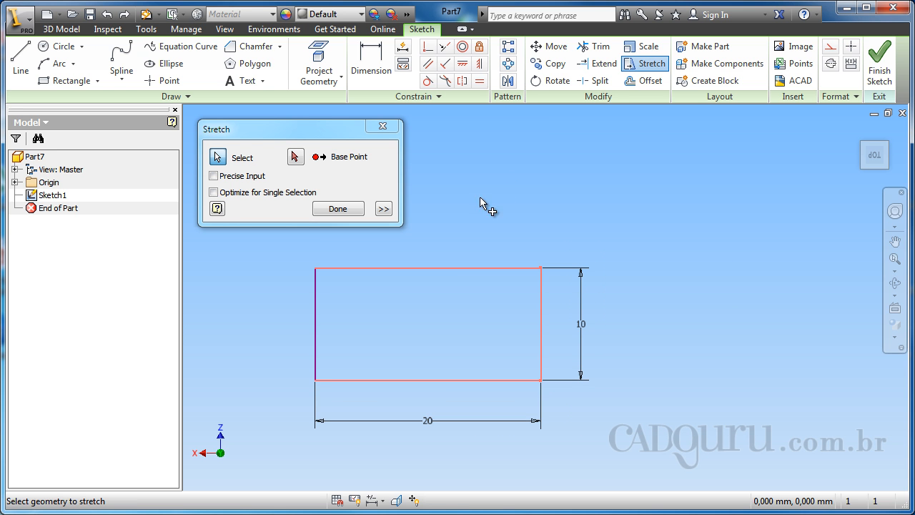
left_click(294, 157)
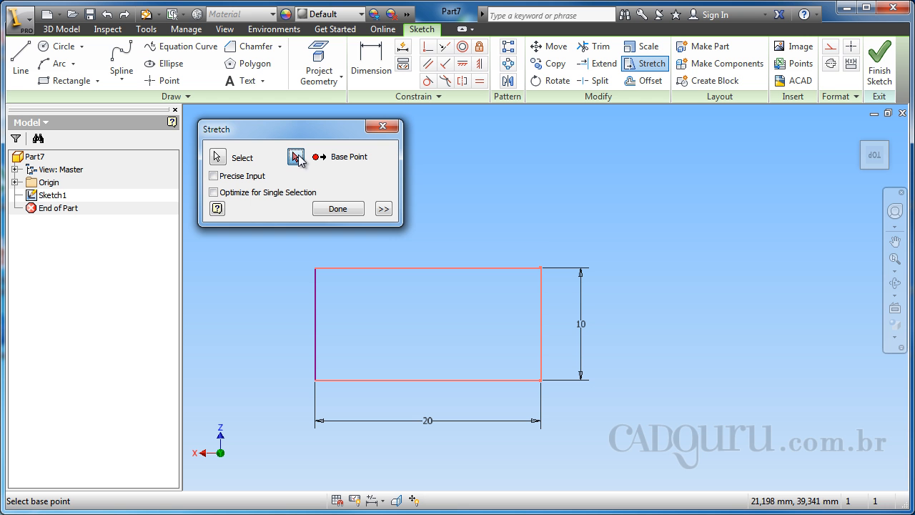
left_click(541, 268)
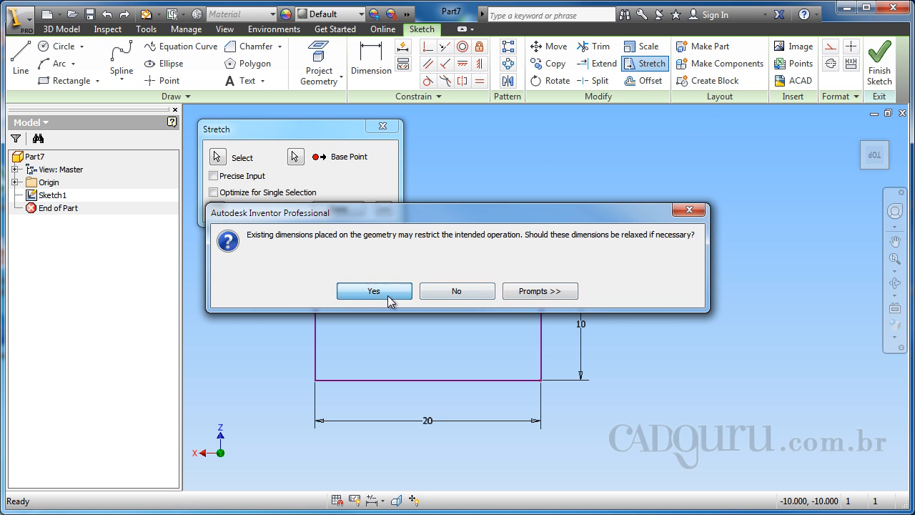
left_click(389, 298)
left_click(390, 298)
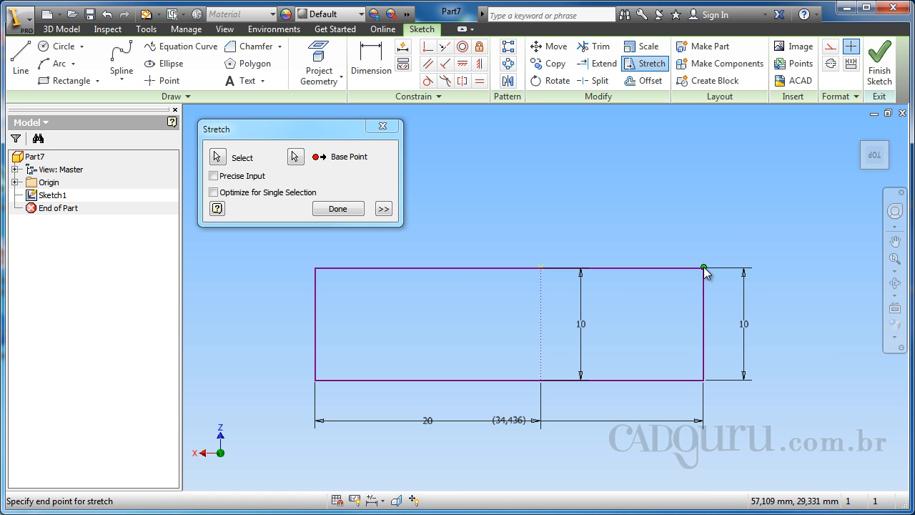
left_click(704, 268)
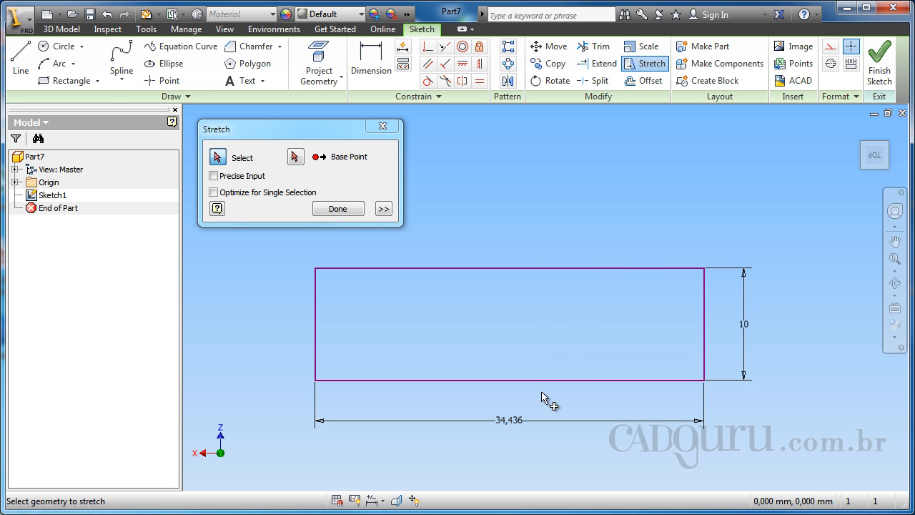
Inspect the stretched rectangle and undo the freehand stretch
middle_click_drag(509, 426, 557, 369)
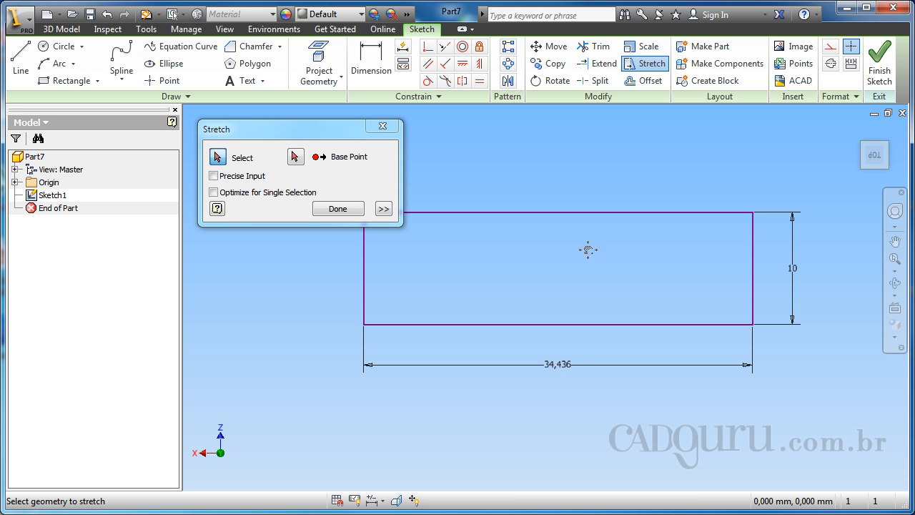
mouse_move(586, 250)
middle_mouse_down()
mouse_move(484, 309)
mouse_move(469, 303)
middle_mouse_up()
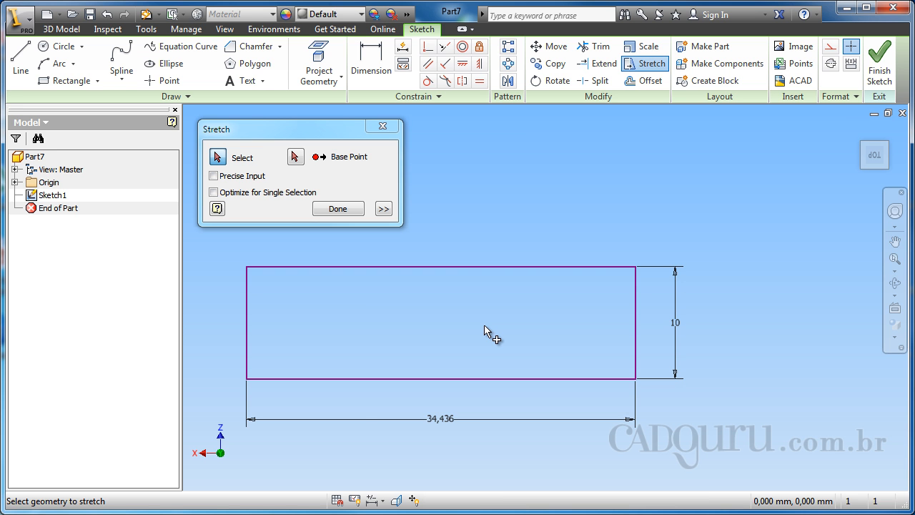
key("ctrl+z")
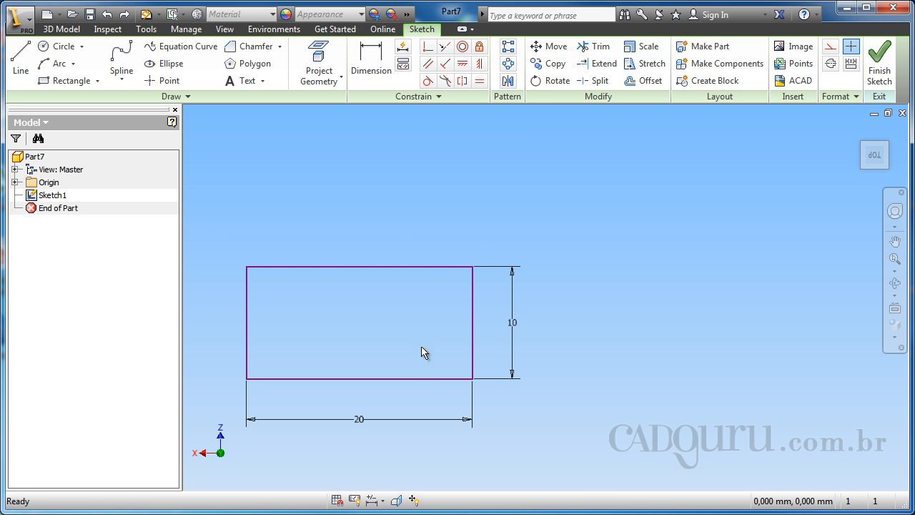
Select the rectangle's right side and adjoining horizontal edges for a new Stretch and enable Precise Input
mouse_move(422, 351)
middle_mouse_down()
mouse_move(447, 316)
mouse_move(438, 336)
middle_mouse_up()
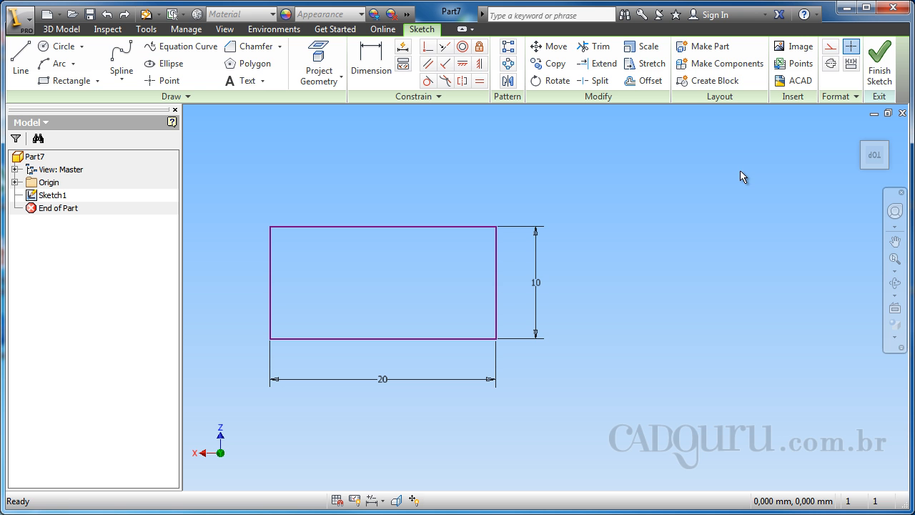
left_click(648, 64)
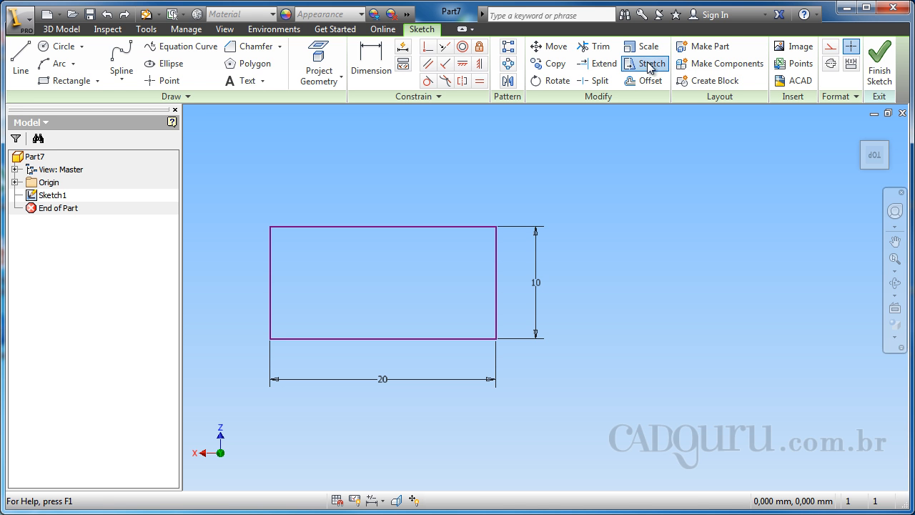
middle_click_drag(479, 171, 541, 216)
left_click_drag(783, 463, 500, 197)
left_click_drag(499, 196, 499, 196)
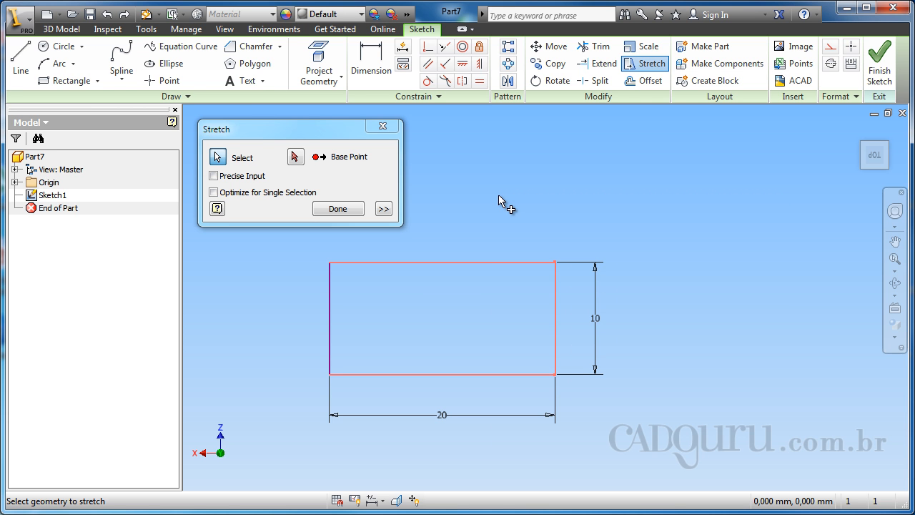
left_click(297, 157)
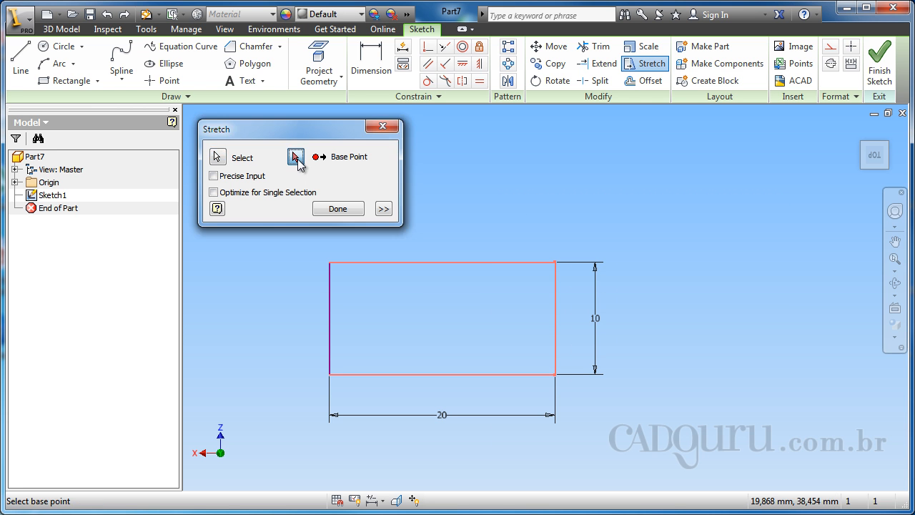
left_click(213, 176)
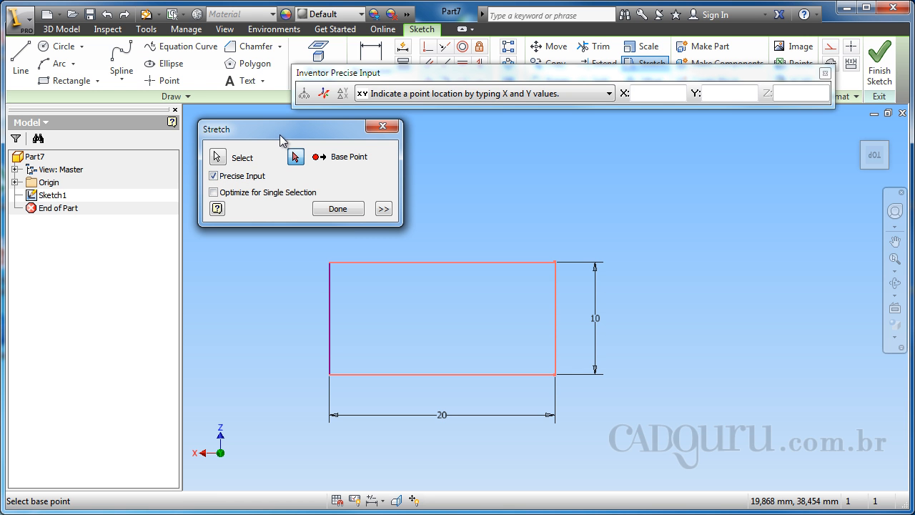
left_click_drag(283, 139, 272, 145)
left_click_drag(487, 75, 547, 199)
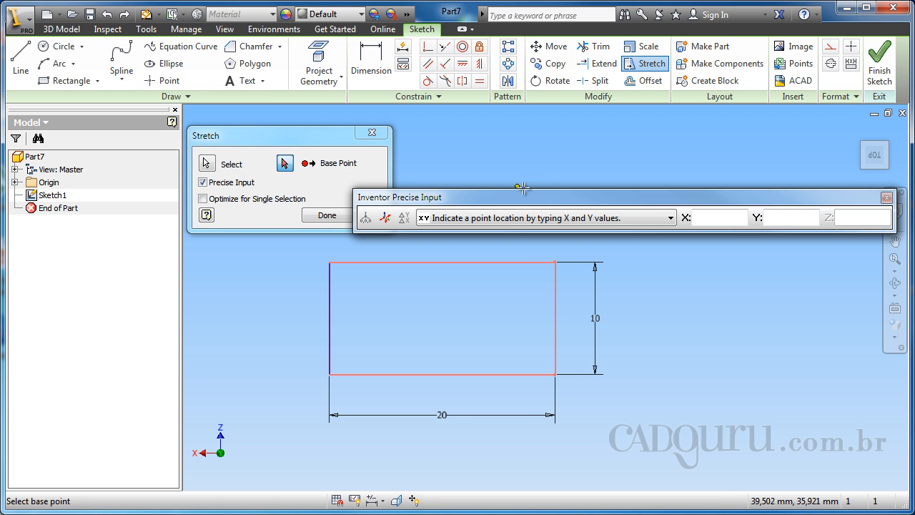
left_click_drag(642, 208, 559, 96)
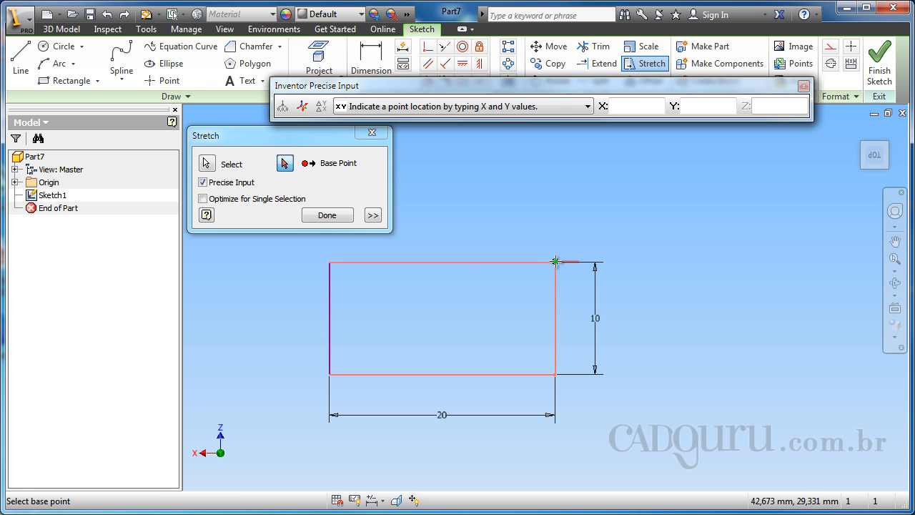
Stretch the selection from the rectangle's upper-right corner by X 20 and Y 0, allowing the dimensions to relax
left_click(555, 261)
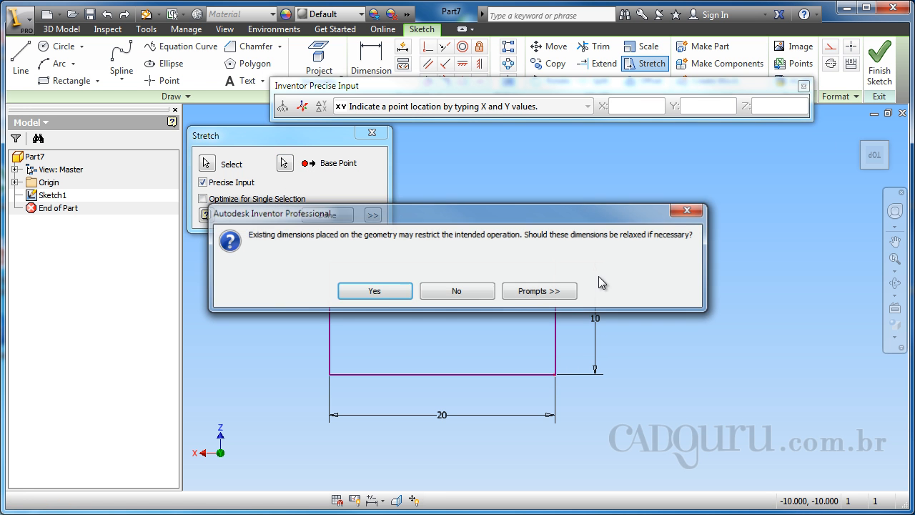
left_click(374, 289)
left_click(389, 293)
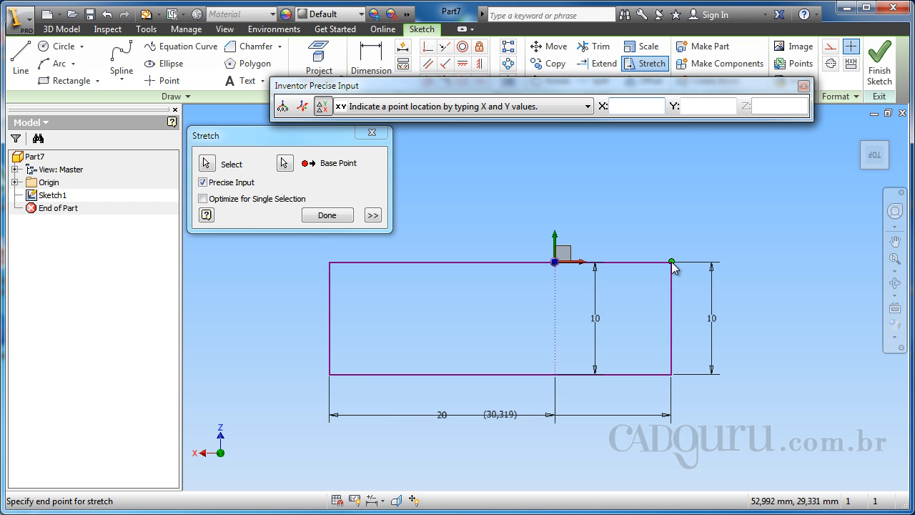
left_click(642, 109)
type("20")
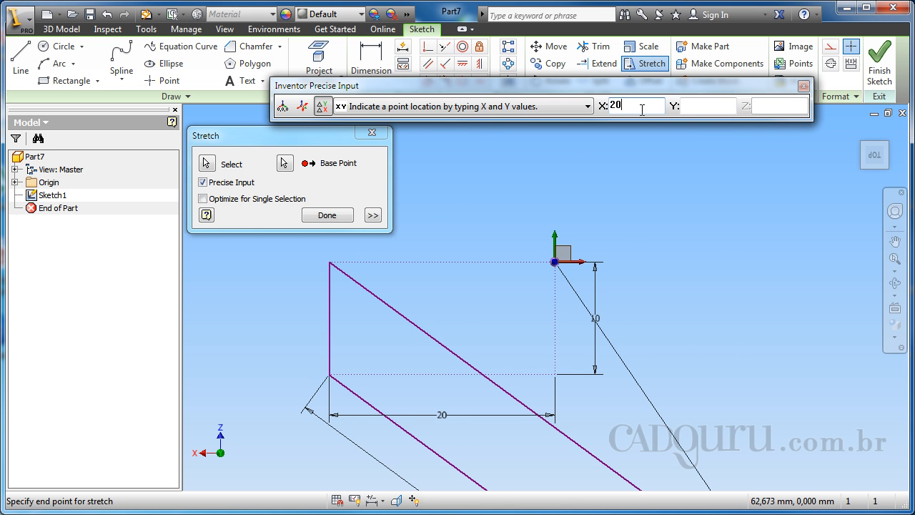
left_click(705, 109)
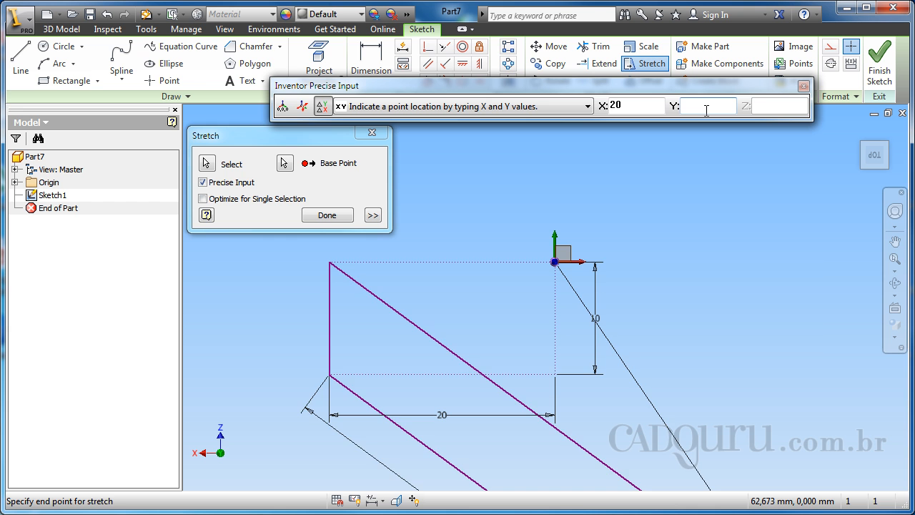
type("0")
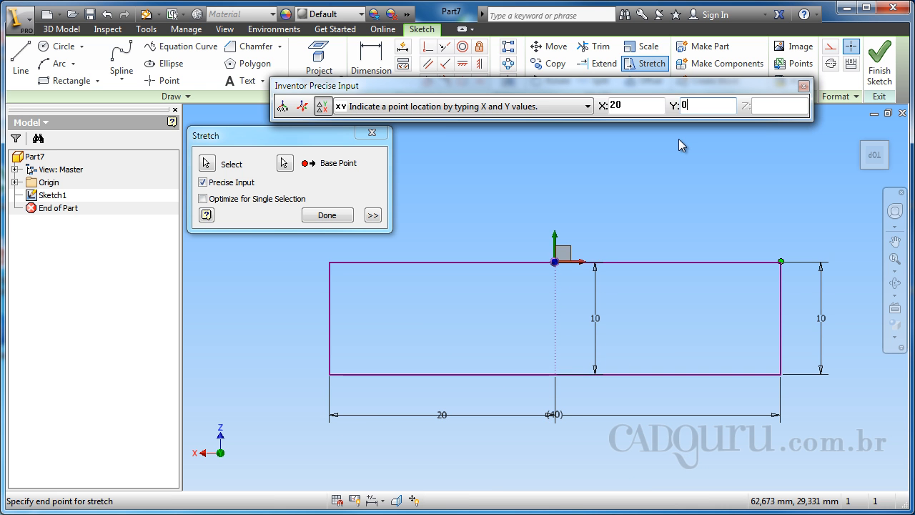
key("Return")
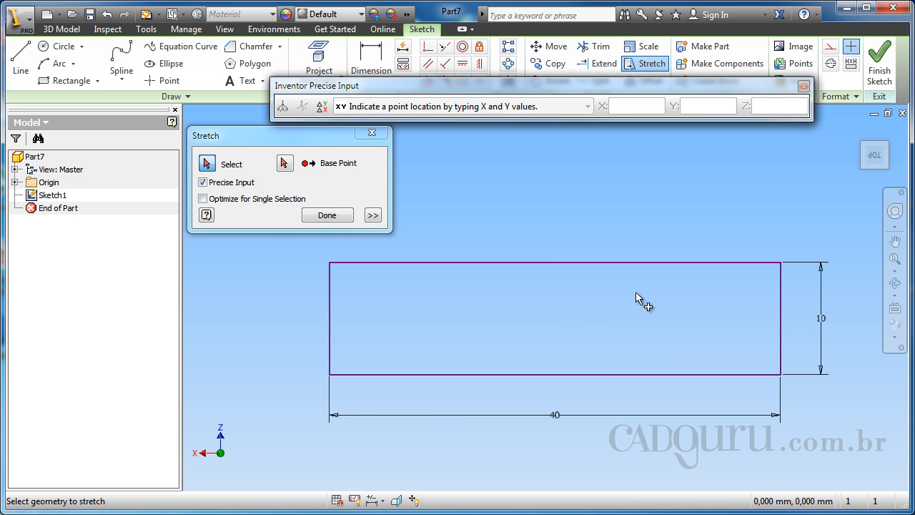
mouse_move(636, 293)
middle_mouse_down()
mouse_move(623, 279)
mouse_move(551, 310)
middle_mouse_up()
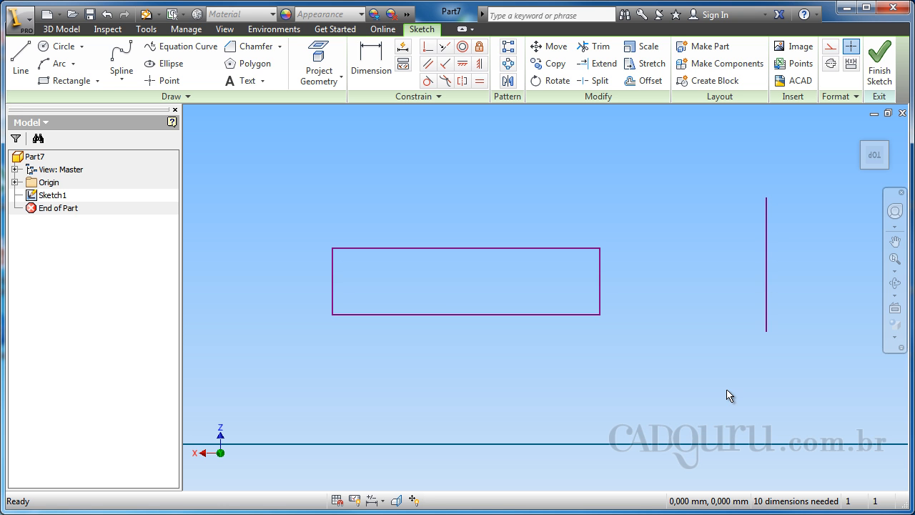
Offset the undimensioned rectangle outward by about 6.56 mm to form a larger surrounding rectangle
mouse_move(658, 310)
middle_mouse_down()
mouse_move(619, 272)
mouse_move(570, 290)
middle_mouse_up()
middle_click_drag(669, 282, 684, 303)
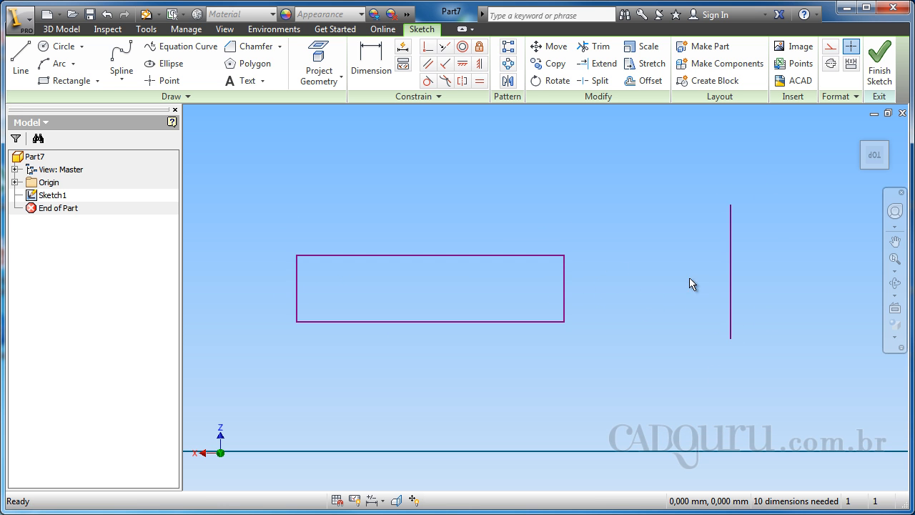
middle_click_drag(555, 159, 612, 166)
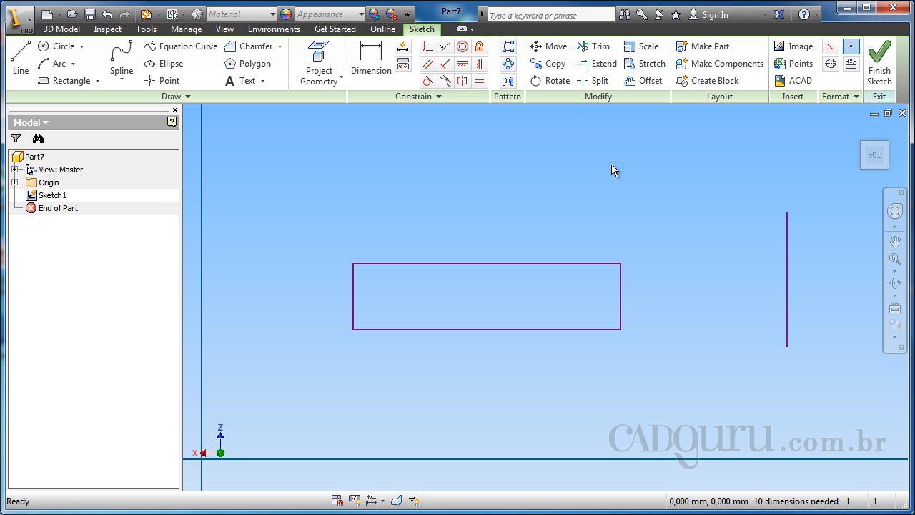
left_click(650, 80)
mouse_move(521, 212)
middle_mouse_down()
mouse_move(568, 204)
mouse_move(551, 207)
middle_mouse_up()
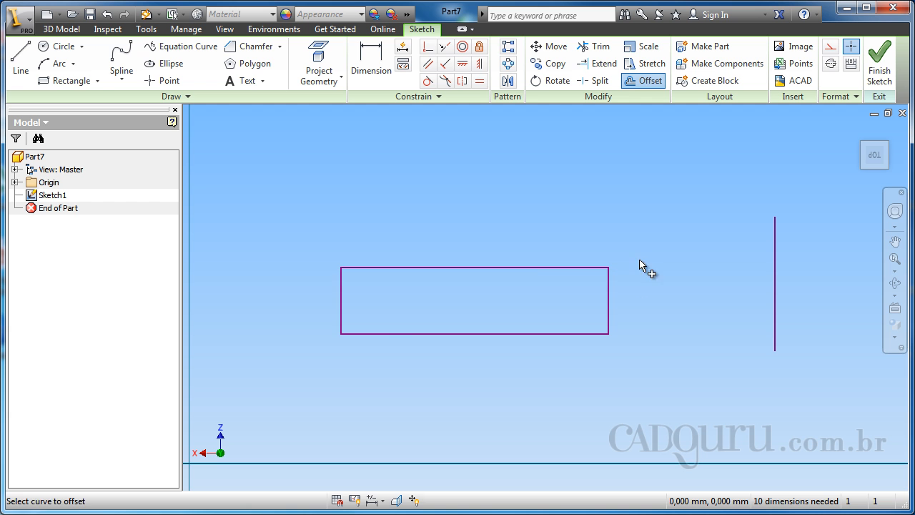
left_click(562, 269)
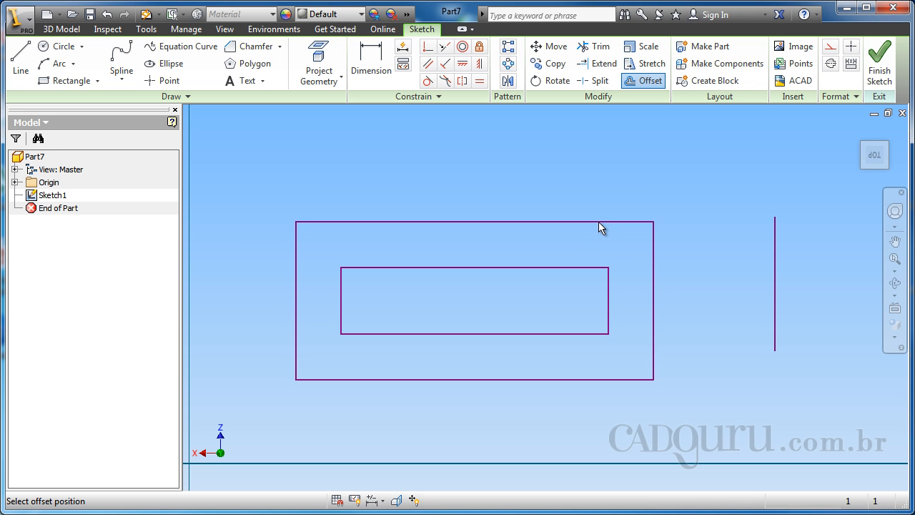
left_click(593, 224)
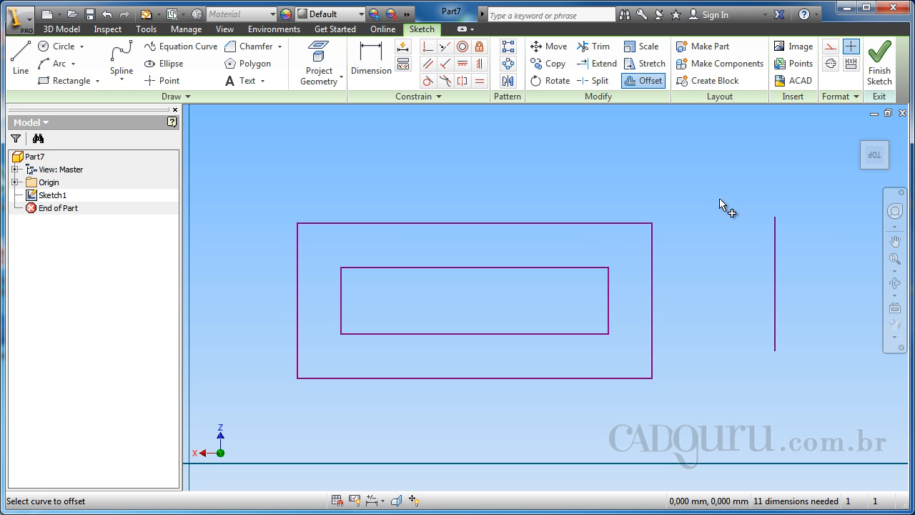
middle_click_drag(696, 216, 607, 225)
key("Escape")
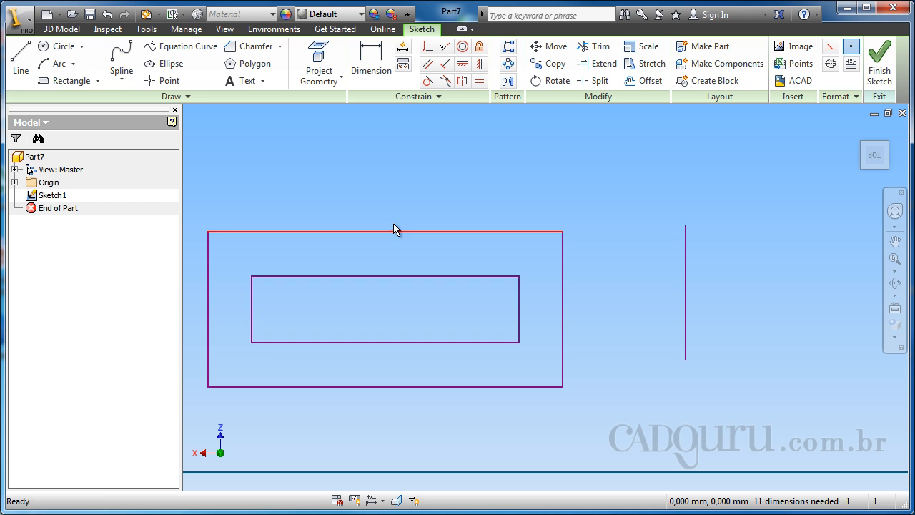
Dimension the gap between the top edges of the inner and outer rectangles and set it to 5 mm
middle_click_drag(368, 209, 405, 198)
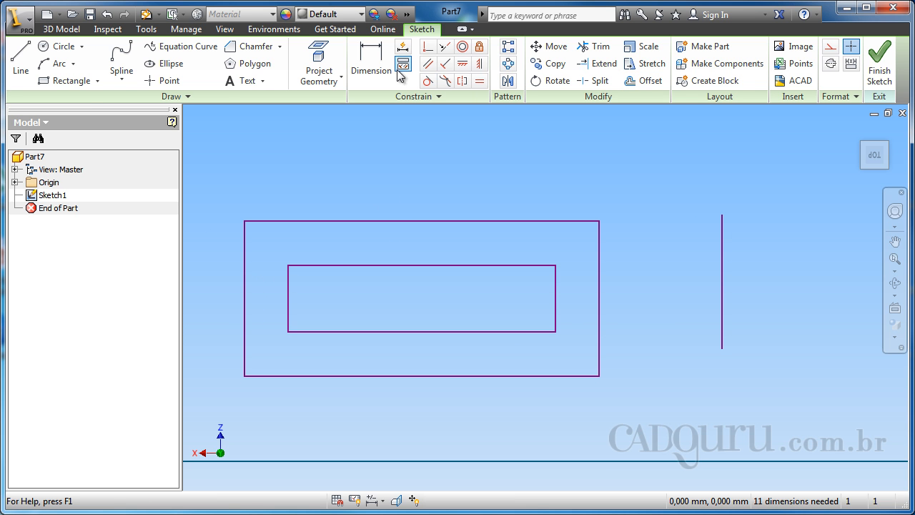
left_click(371, 61)
left_click(351, 265)
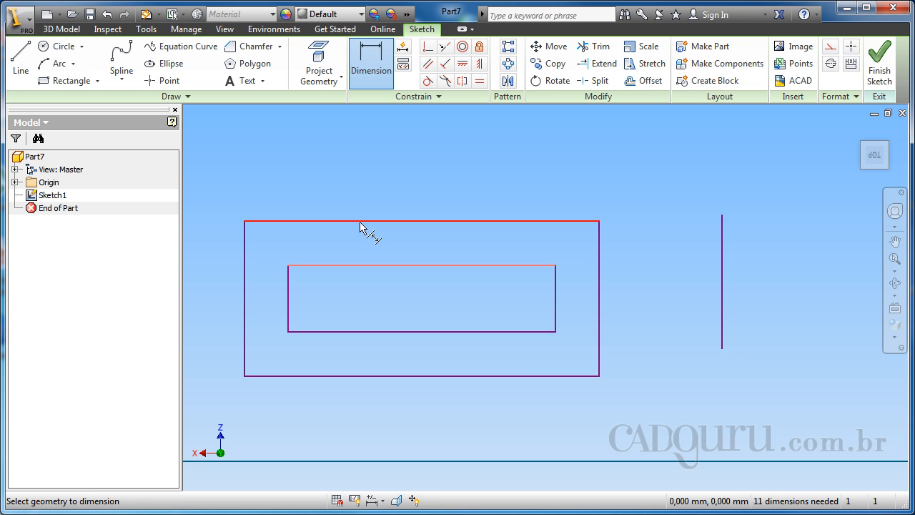
left_click(361, 221)
middle_click_drag(274, 249, 403, 243)
left_click(315, 248)
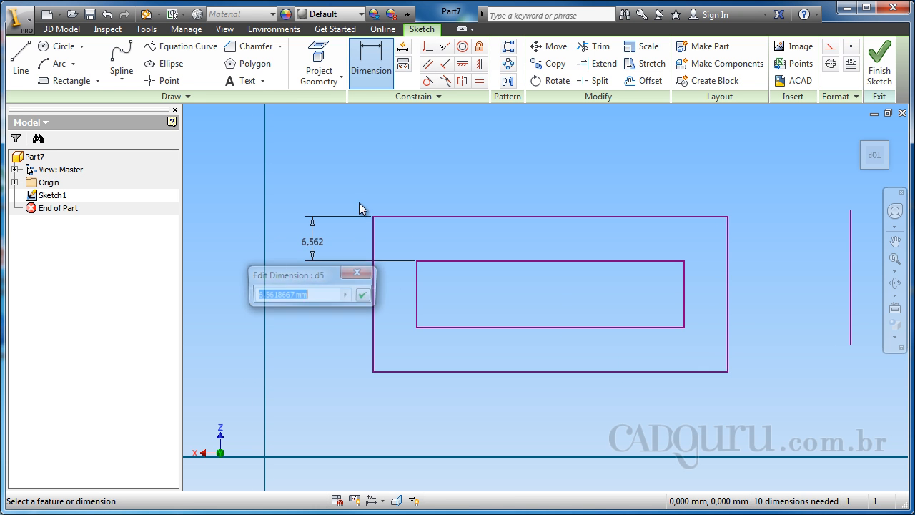
type("5")
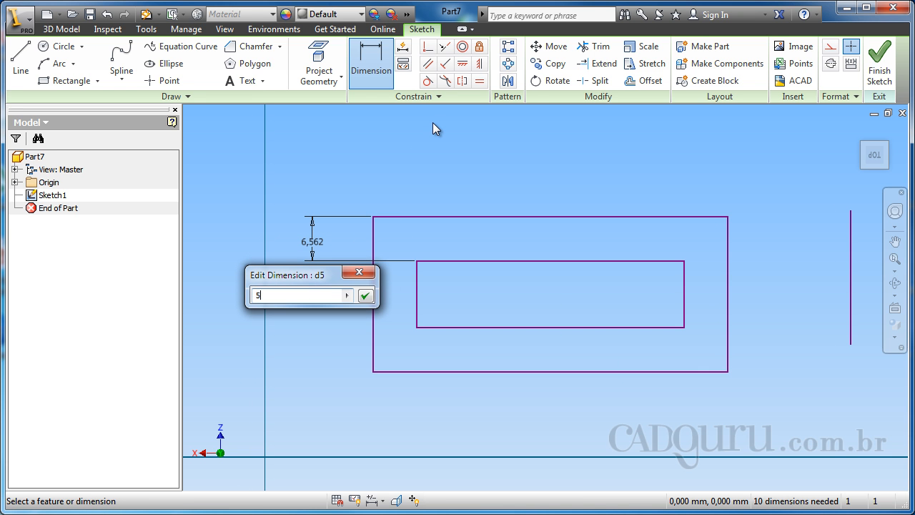
key("Return")
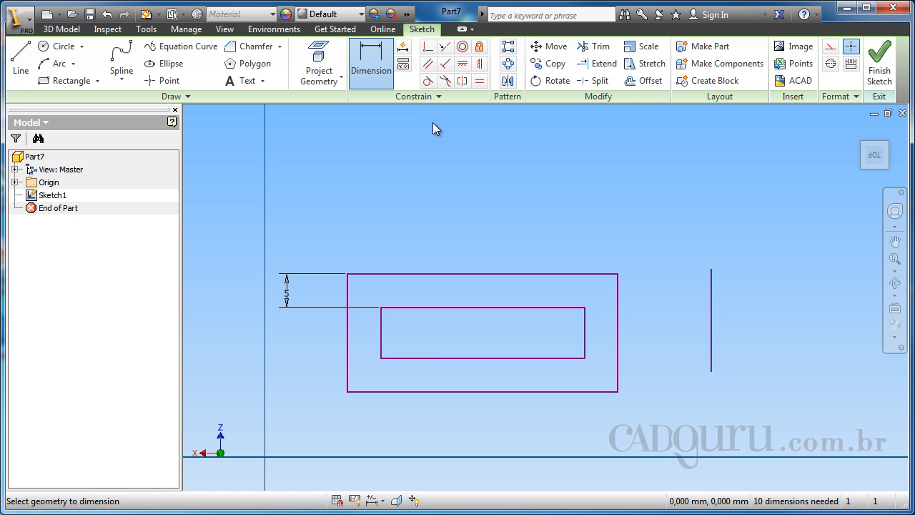
Offset the standalone vertical line to both sides, placing the right-hand copy about 9.88 mm away and another copy to its left
middle_click_drag(448, 351, 373, 300)
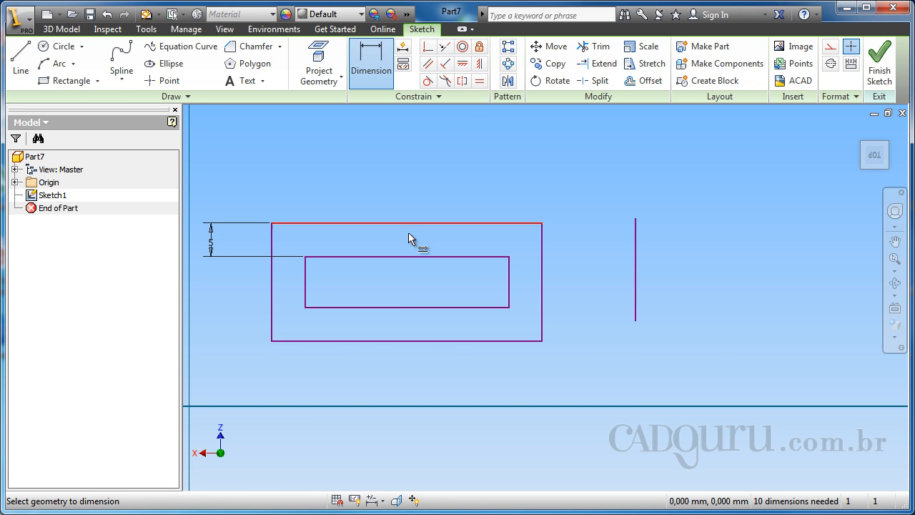
middle_click_drag(567, 279, 480, 293)
scroll(586, 286, "down", 2)
scroll(574, 279, "up", 5)
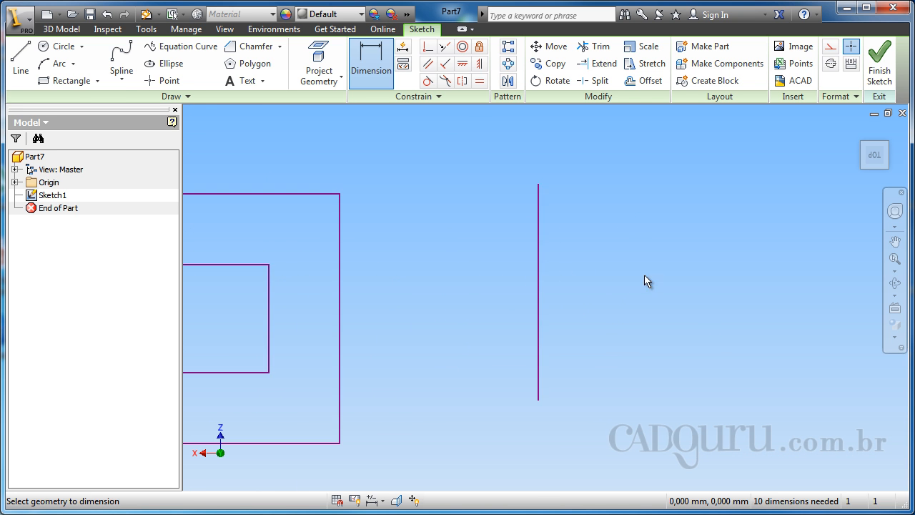
mouse_move(627, 287)
middle_mouse_down()
mouse_move(619, 303)
mouse_move(621, 296)
middle_mouse_up()
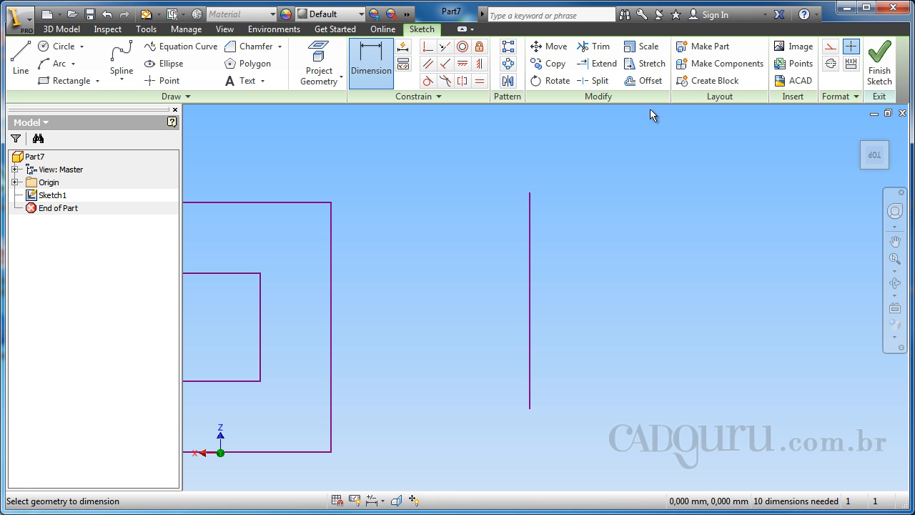
left_click(649, 80)
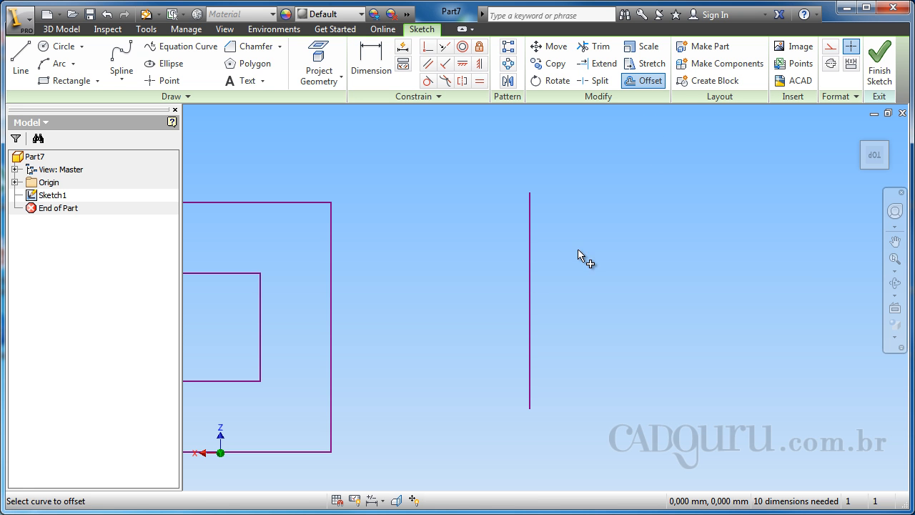
left_click(531, 219)
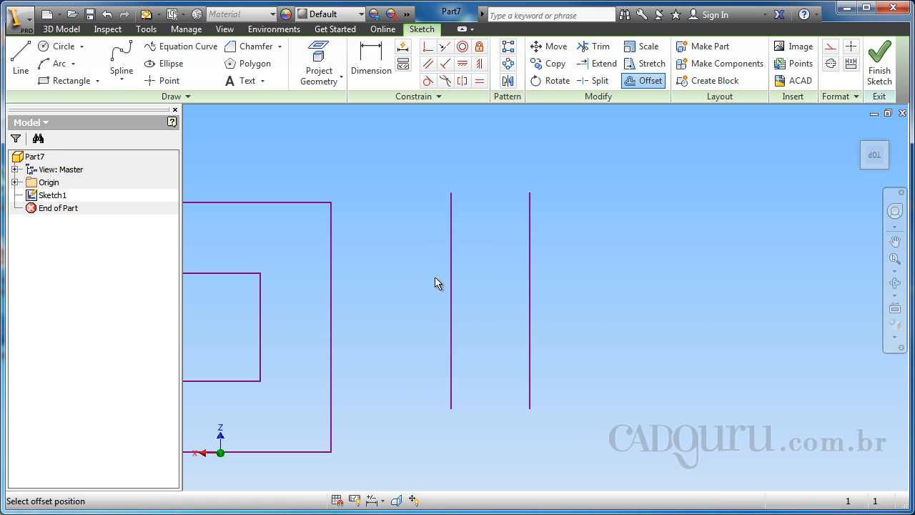
left_click(506, 280)
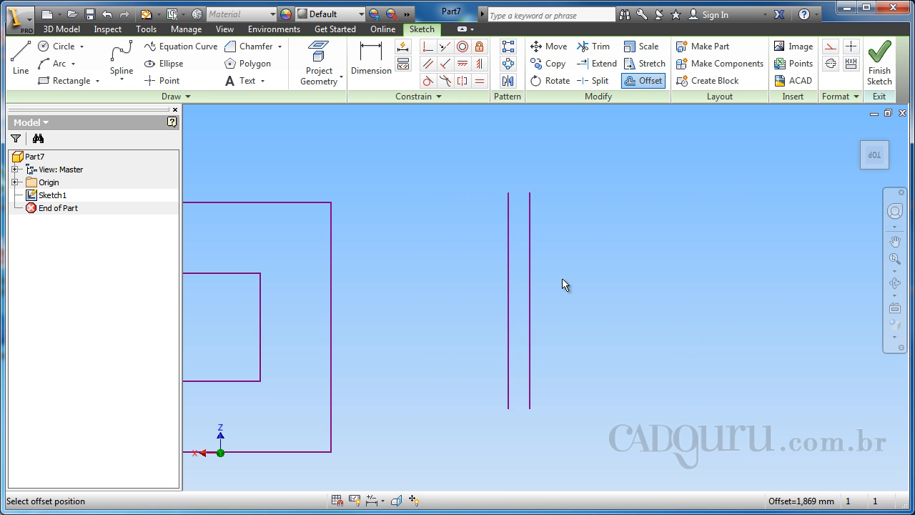
left_click(668, 286)
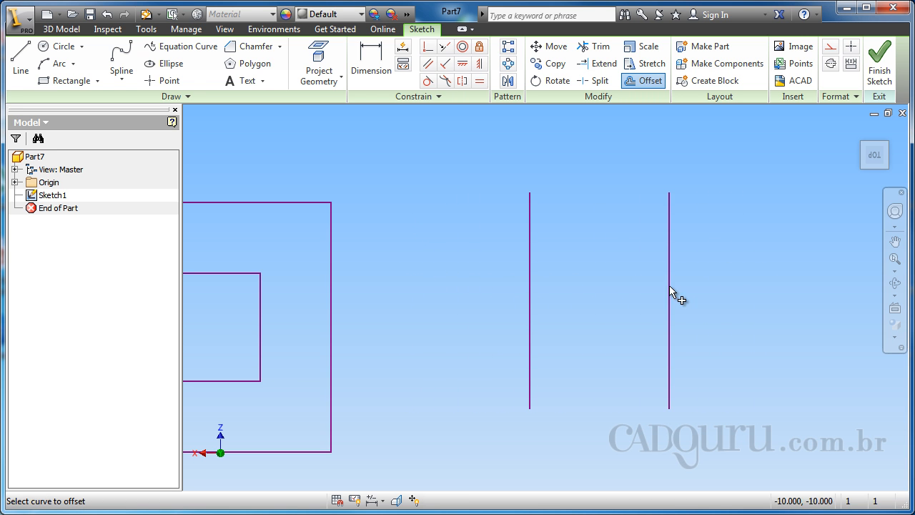
left_click(537, 245)
left_click(405, 251)
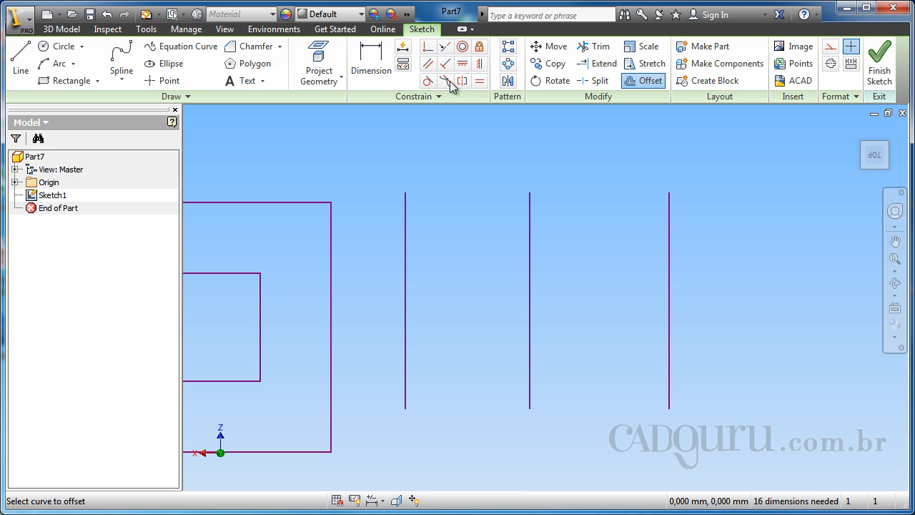
Dimension the distance between the middle vertical line and its right-hand offset copy and set it to 3 mm
left_click(377, 72)
left_click(530, 219)
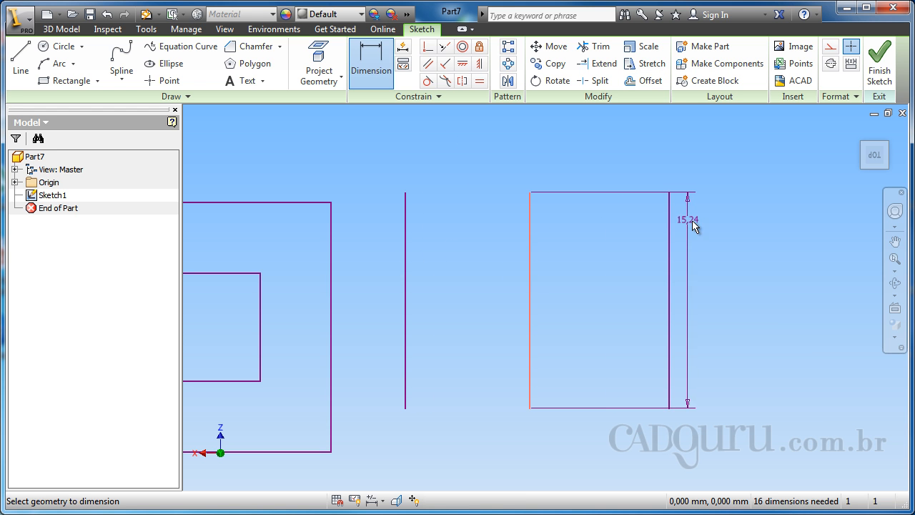
left_click(669, 227)
left_click(577, 147)
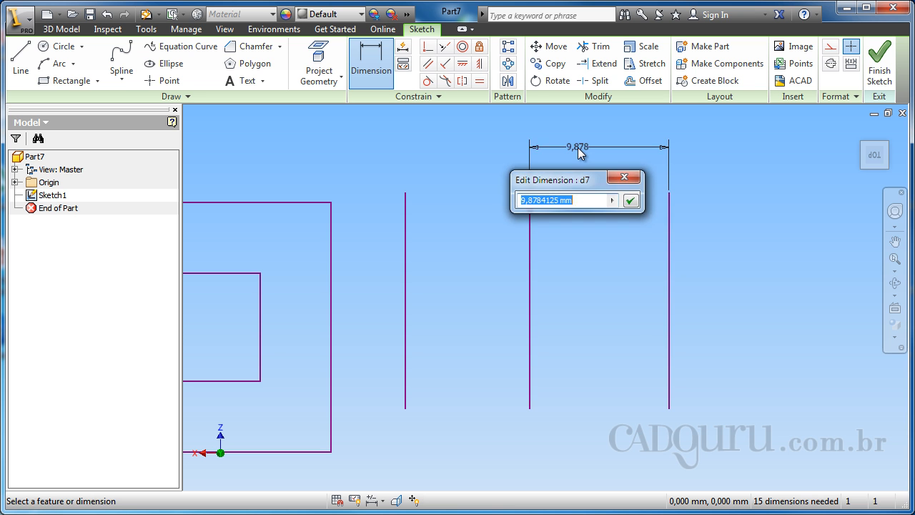
type("3")
key("Return")
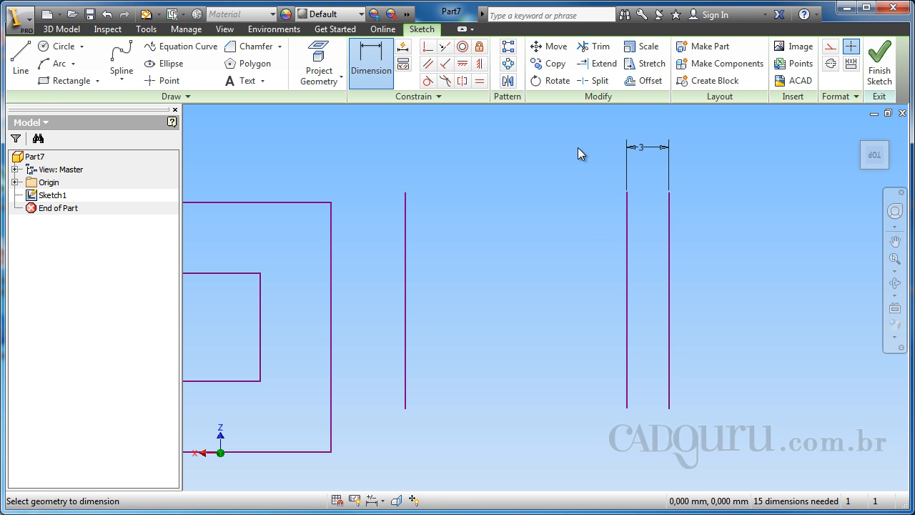